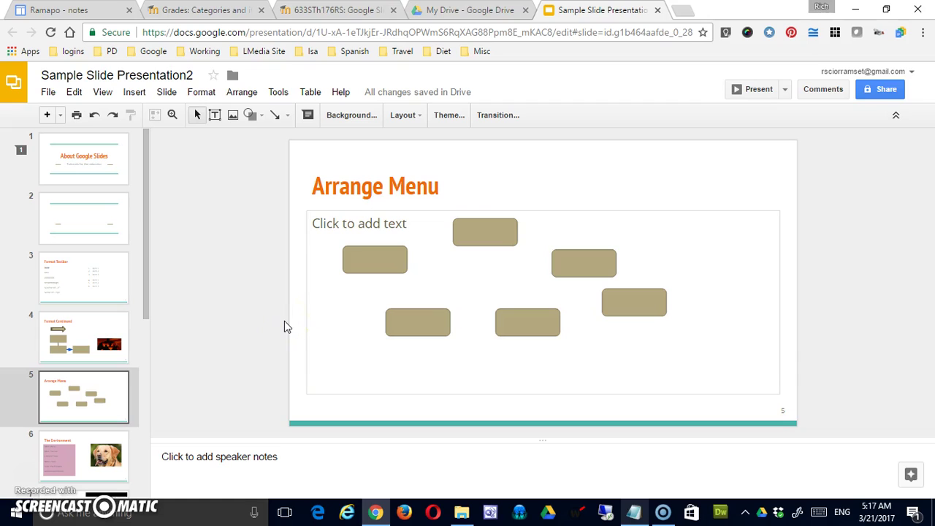
Step: Select four of the tan rounded rectangles on the Arrange Menu slide
{"action": "left_click", "coordinate": [242, 94]}
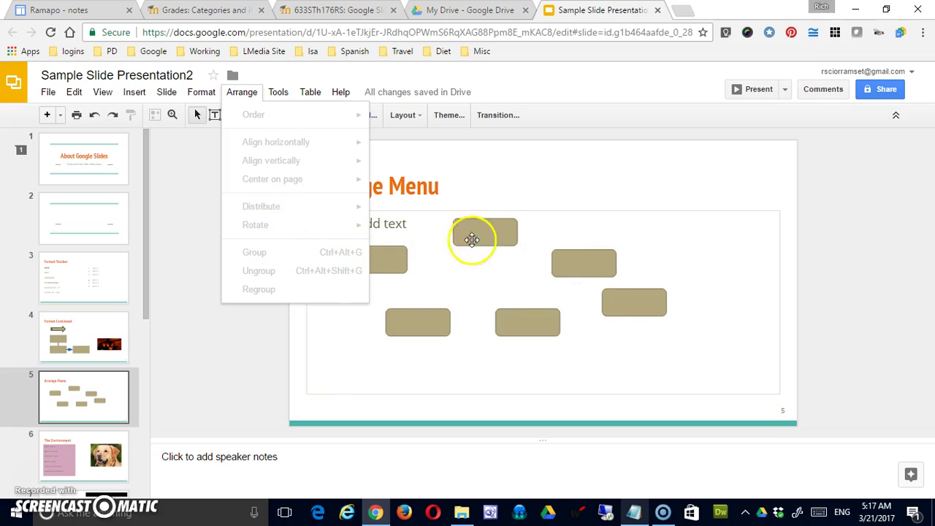
{"action": "left_click", "coordinate": [235, 328]}
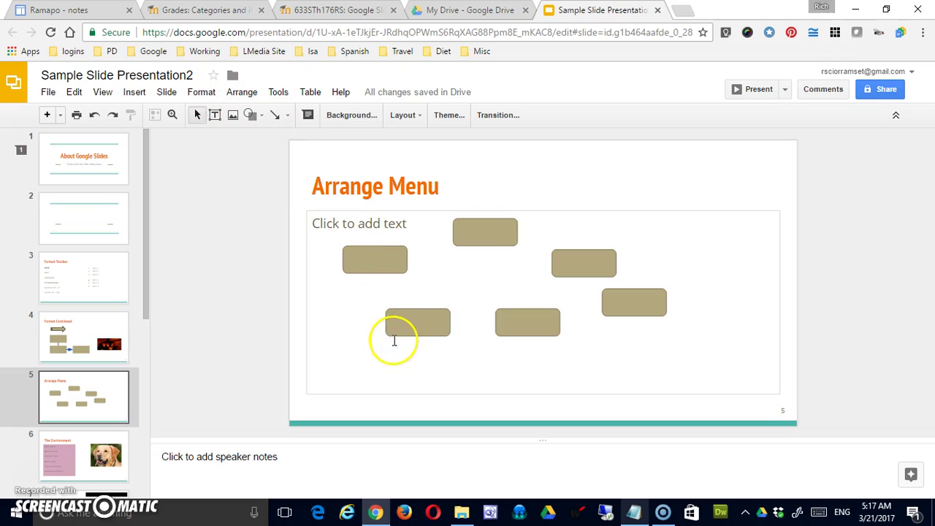
{"action": "left_click", "coordinate": [392, 262]}
{"action": "left_click", "coordinate": [507, 238], "text": "shift"}
{"action": "left_click", "coordinate": [590, 264], "text": "shift"}
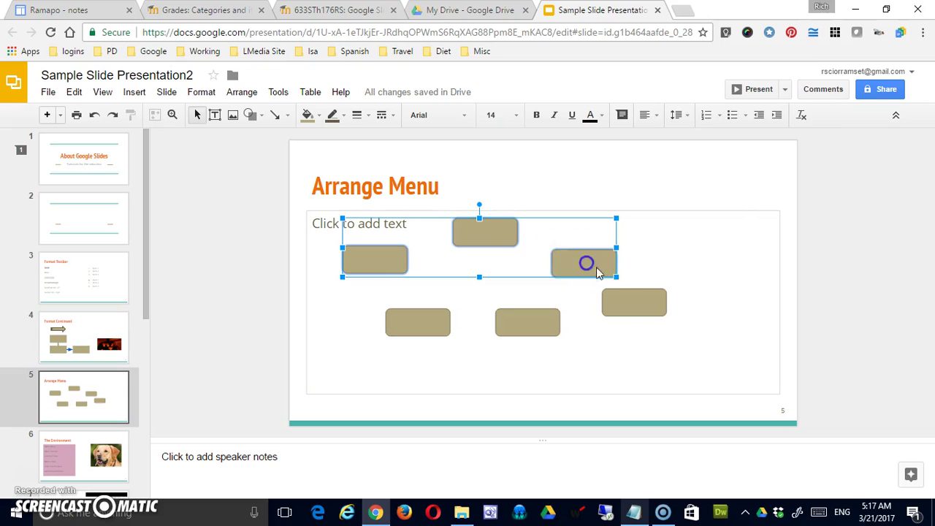
{"action": "left_click", "coordinate": [626, 295], "text": "shift"}
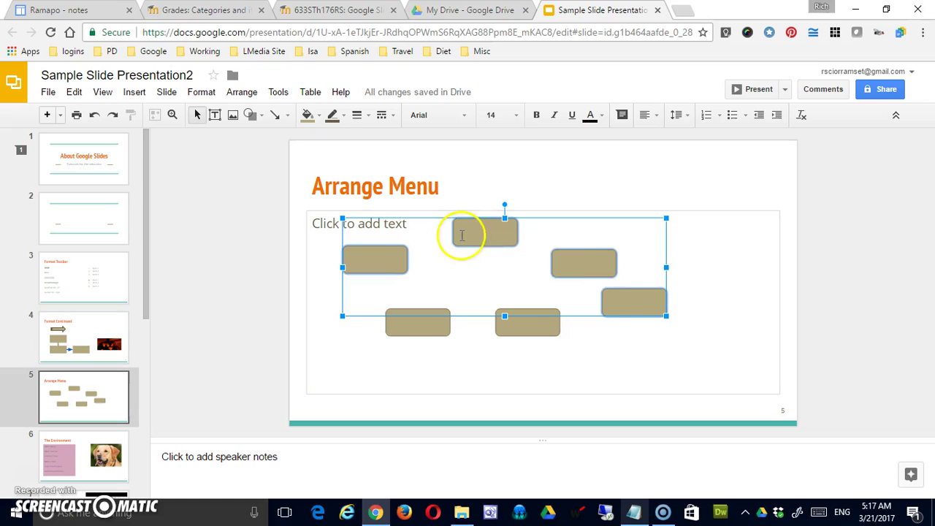
Step: Undo a trial move, then align the four selected rectangles along their tops
{"action": "left_click_drag", "start_coordinate": [614, 296], "coordinate": [697, 314]}
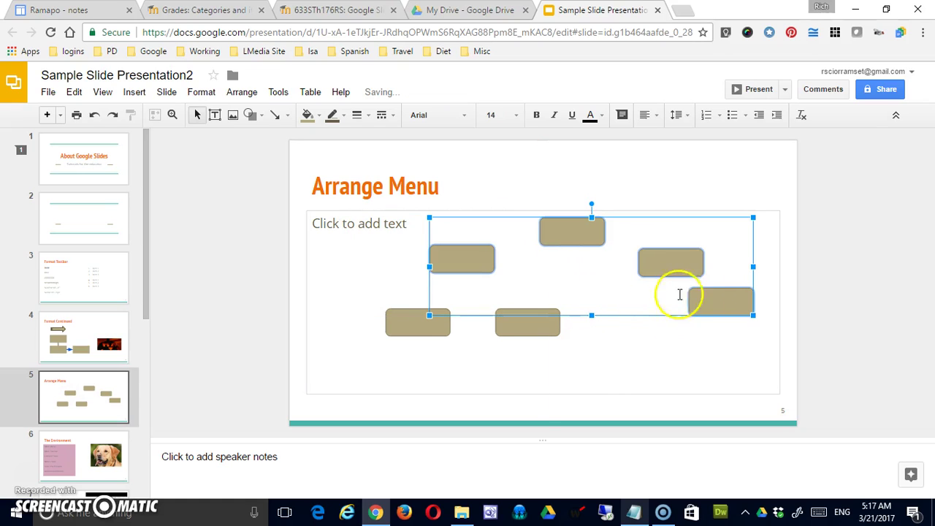
{"action": "key", "text": "ctrl+z"}
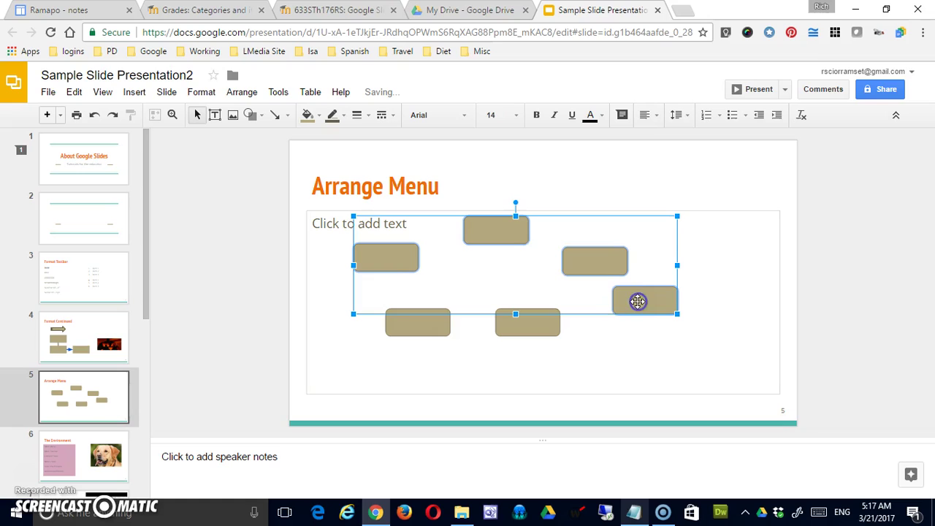
{"action": "left_click", "coordinate": [241, 92]}
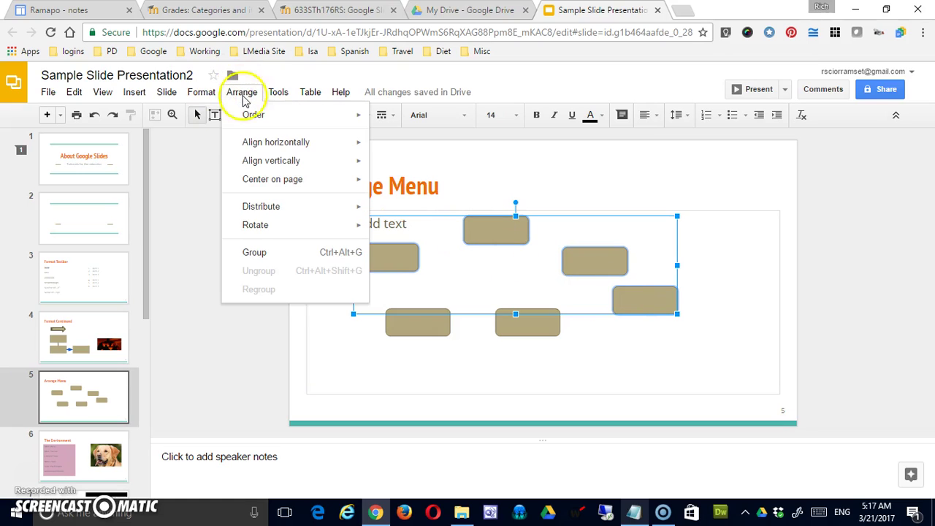
{"action": "mouse_move", "coordinate": [275, 167]}
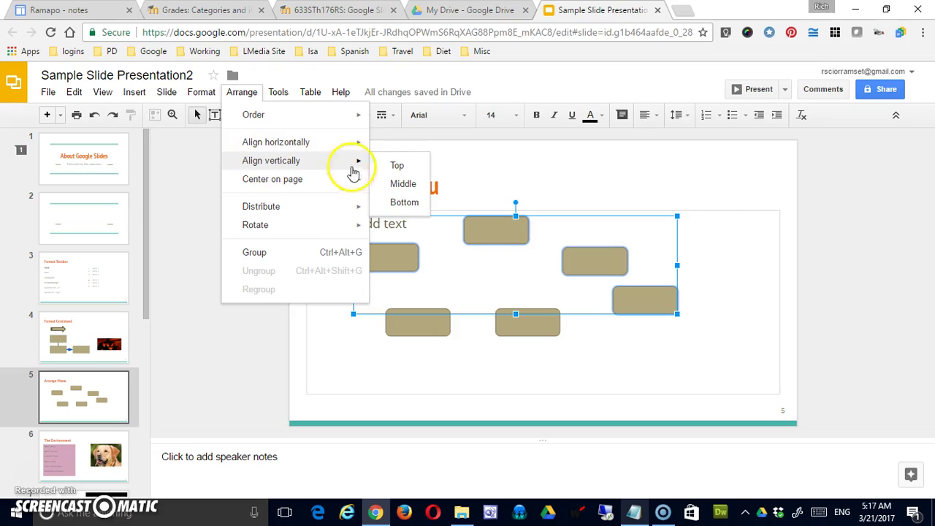
{"action": "left_click", "coordinate": [398, 167]}
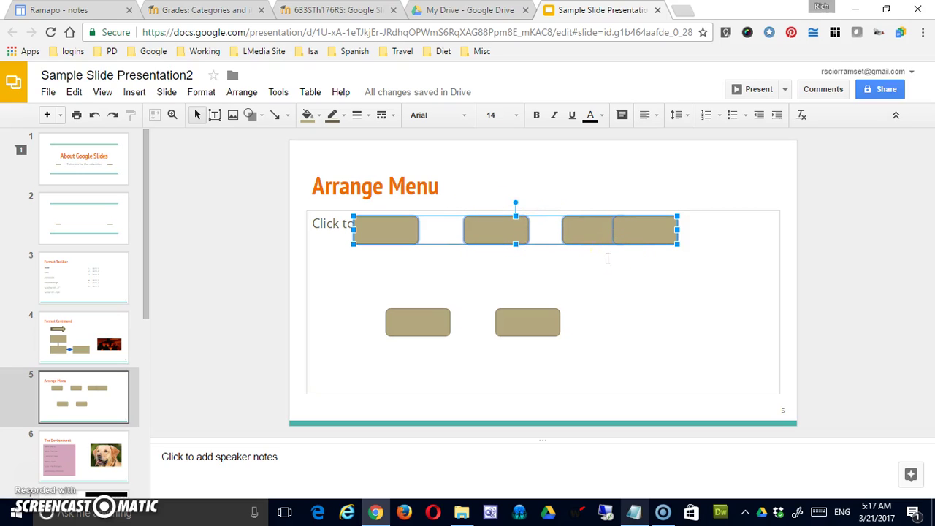
Step: Distribute the four top-row rectangles horizontally with equal gaps between them
{"action": "left_click", "coordinate": [241, 94]}
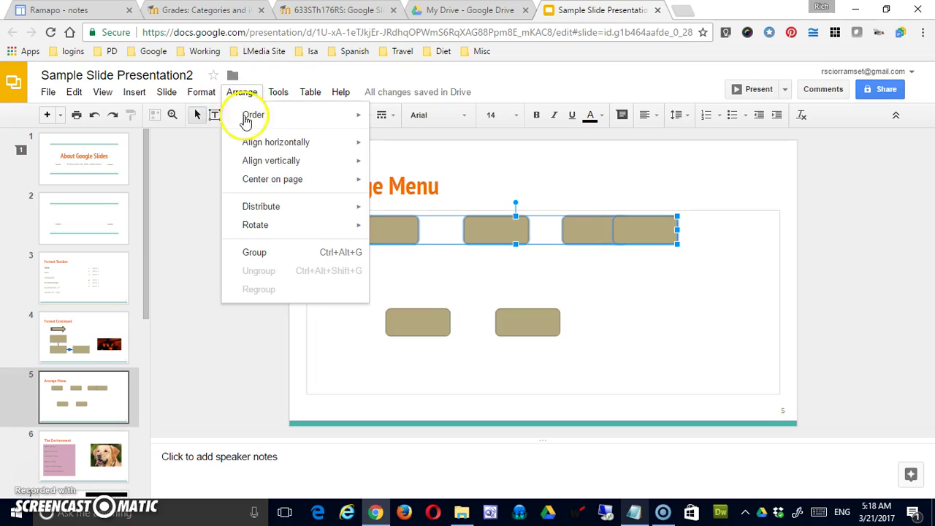
{"action": "mouse_move", "coordinate": [293, 211]}
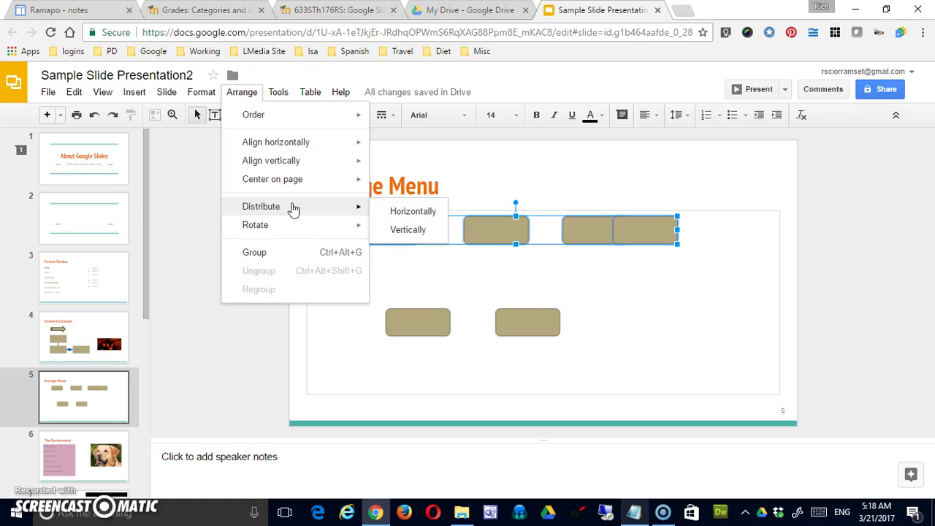
{"action": "left_click", "coordinate": [413, 212]}
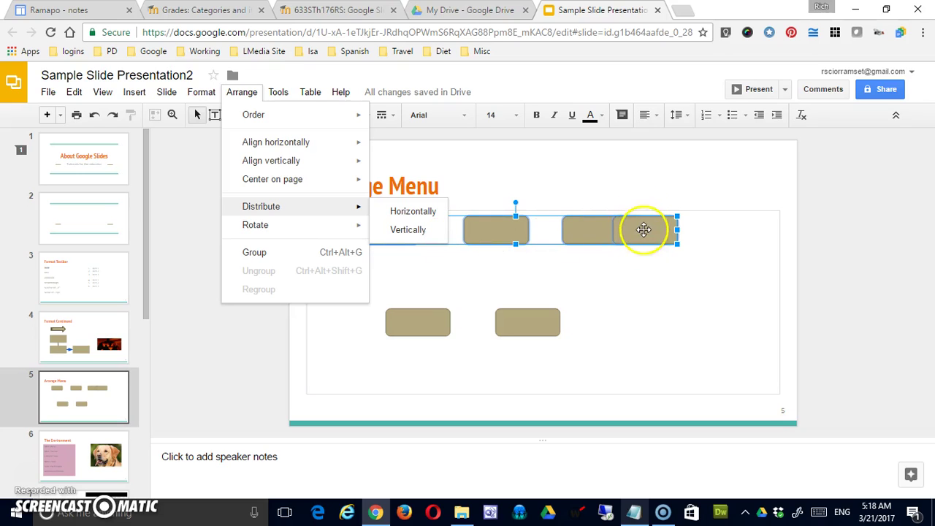
{"action": "left_click", "coordinate": [413, 212]}
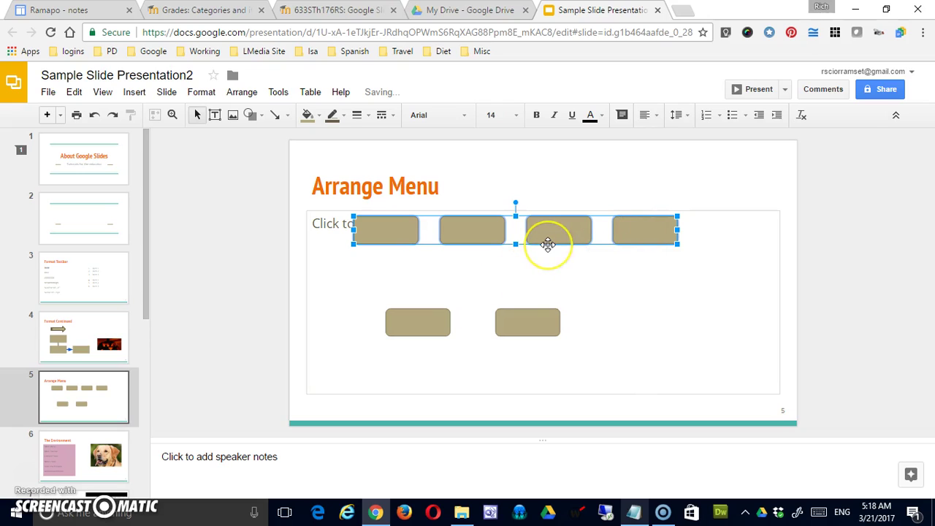
Step: Undo a trial center alignment, then center the four-rectangle row horizontally on the page
{"action": "left_click", "coordinate": [241, 92]}
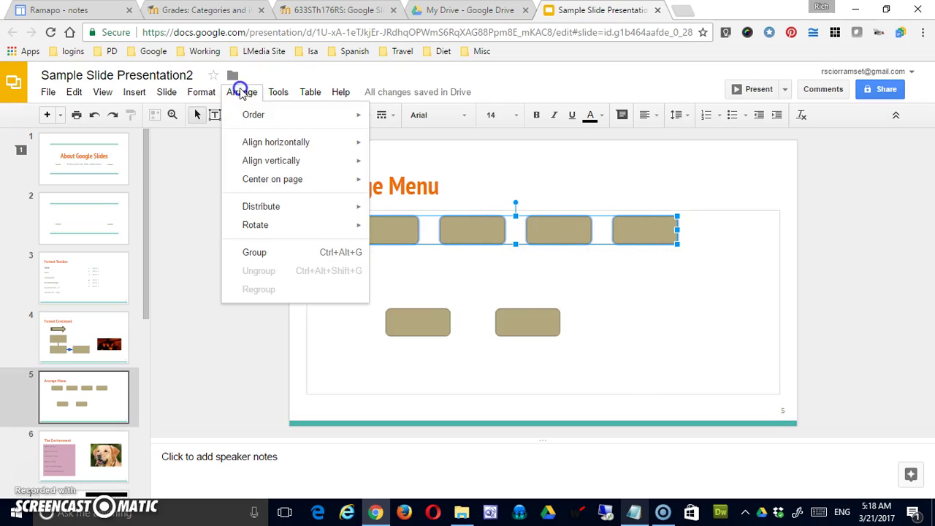
{"action": "left_click", "coordinate": [276, 145]}
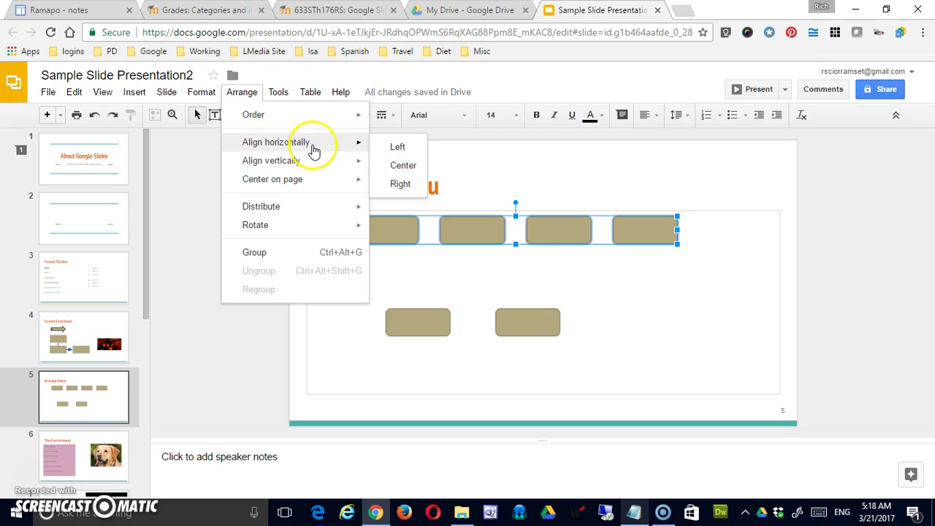
{"action": "left_click", "coordinate": [405, 165]}
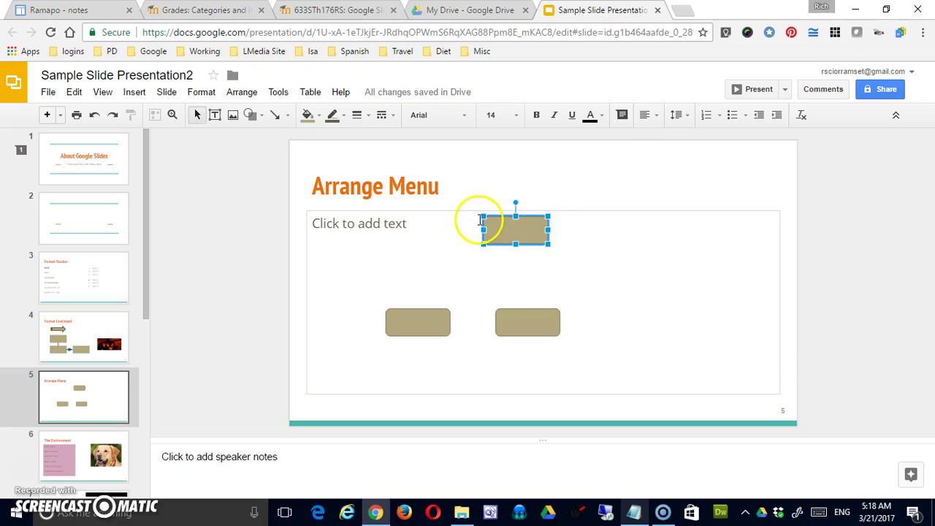
{"action": "left_click", "coordinate": [95, 115]}
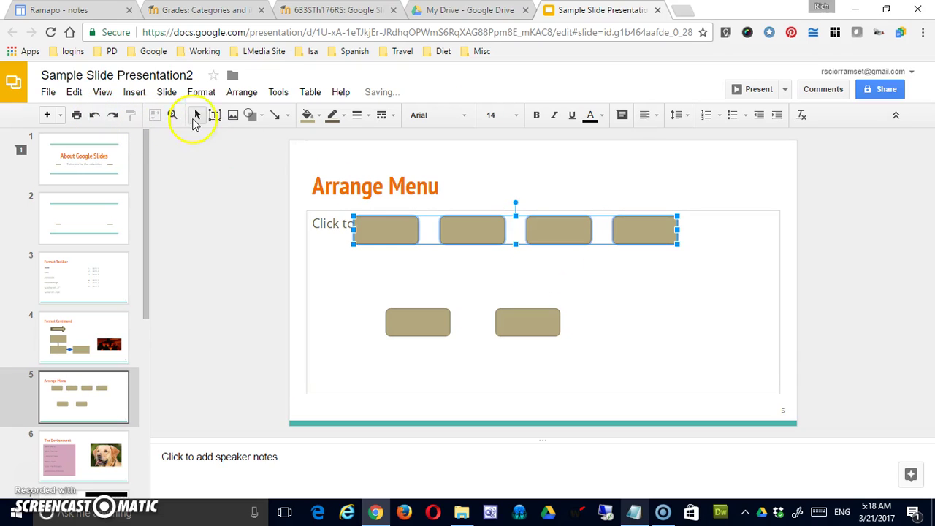
{"action": "left_click", "coordinate": [248, 94]}
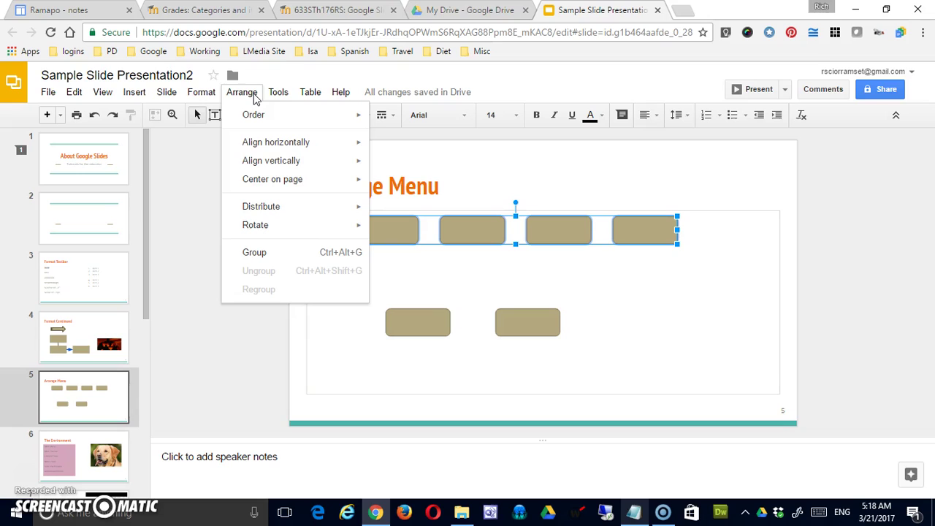
{"action": "mouse_move", "coordinate": [246, 182]}
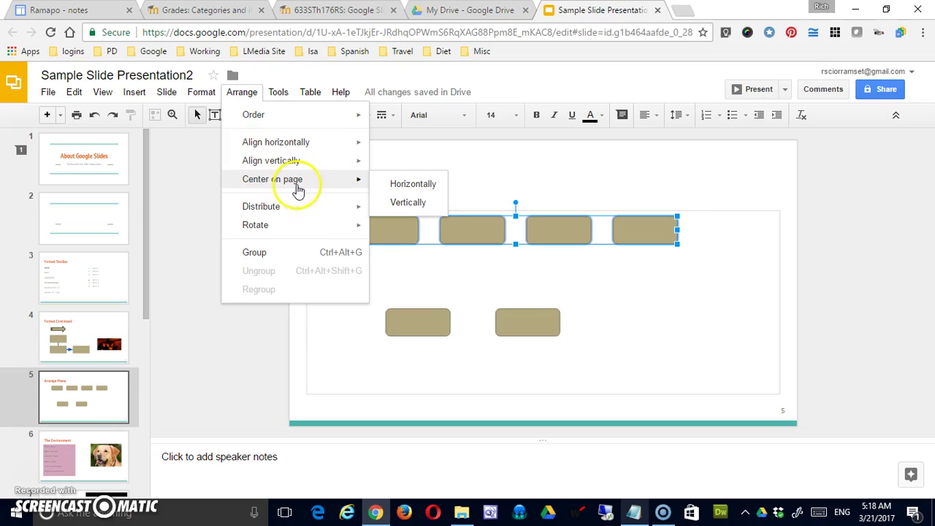
{"action": "left_click", "coordinate": [411, 189]}
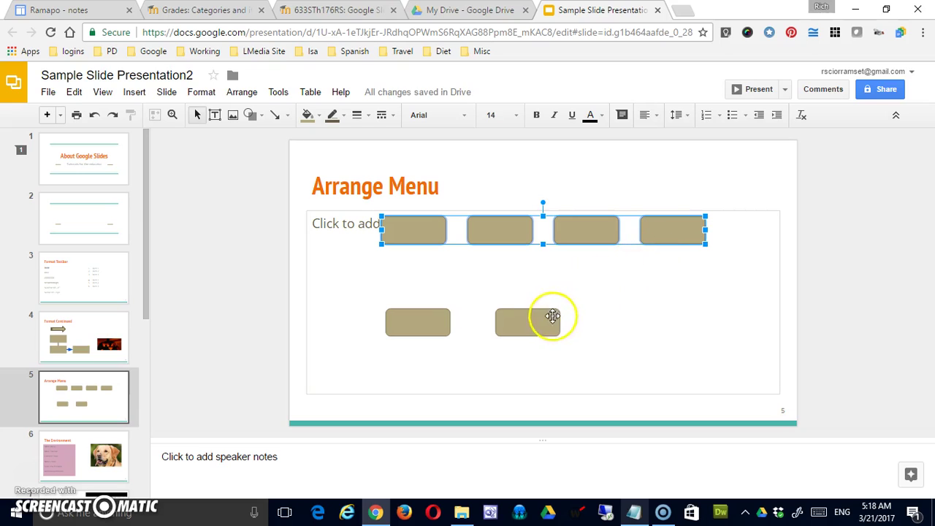
Step: Move a rectangle under another and left-align it with the top row's first rectangle
{"action": "left_click_drag", "start_coordinate": [537, 322], "coordinate": [421, 370]}
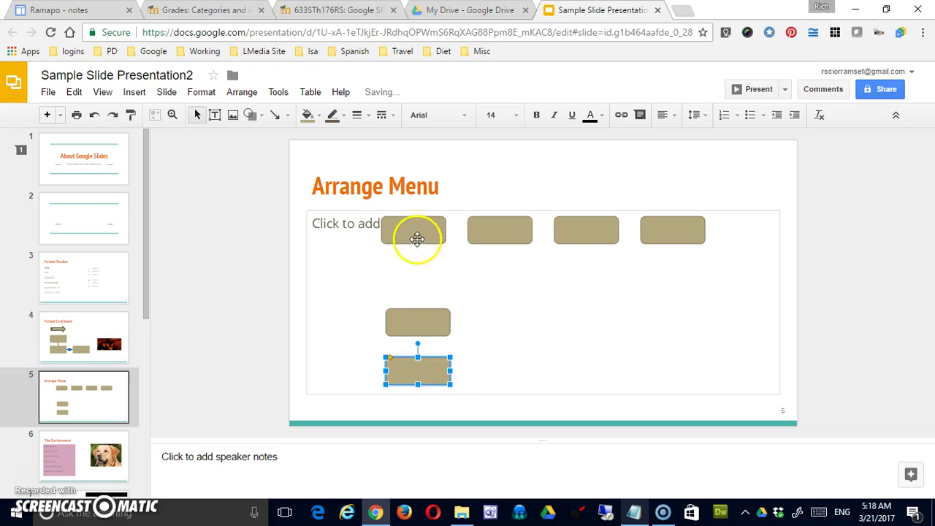
{"action": "left_click", "coordinate": [418, 233], "text": "shift"}
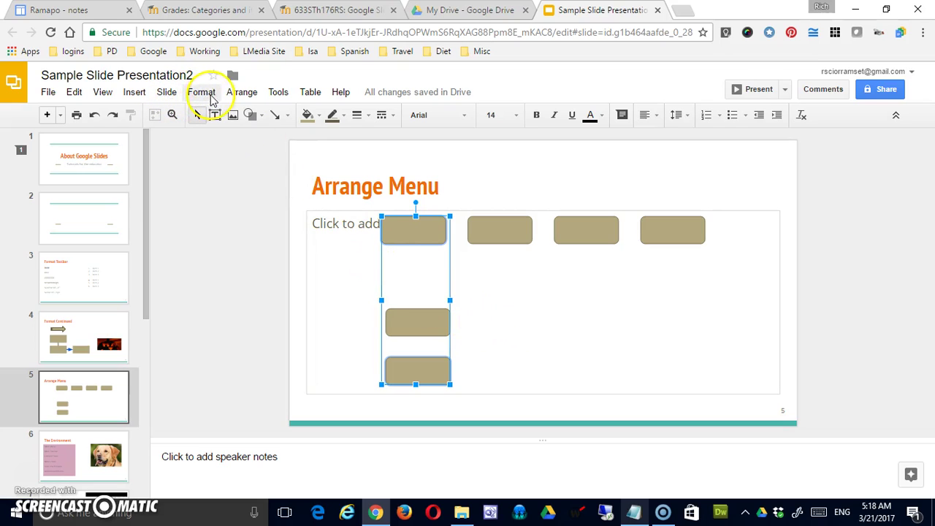
{"action": "left_click", "coordinate": [244, 95]}
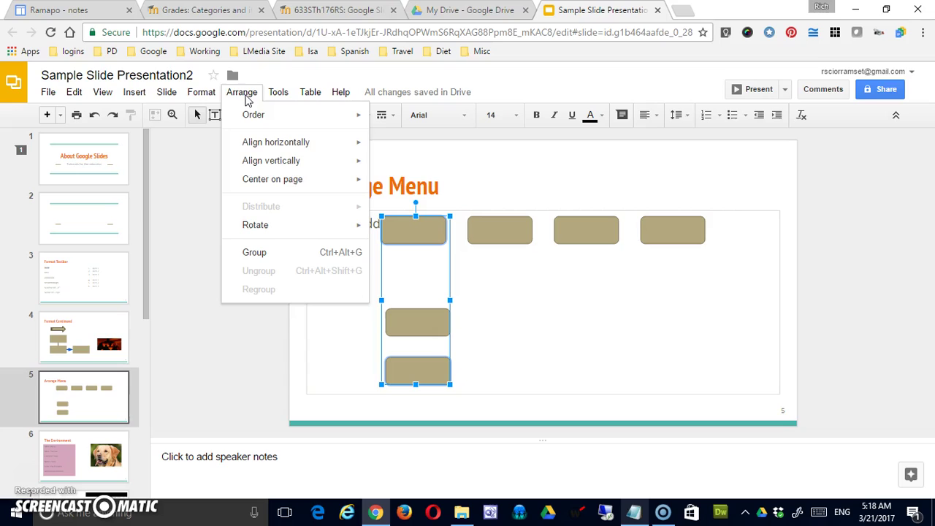
{"action": "left_click", "coordinate": [307, 168]}
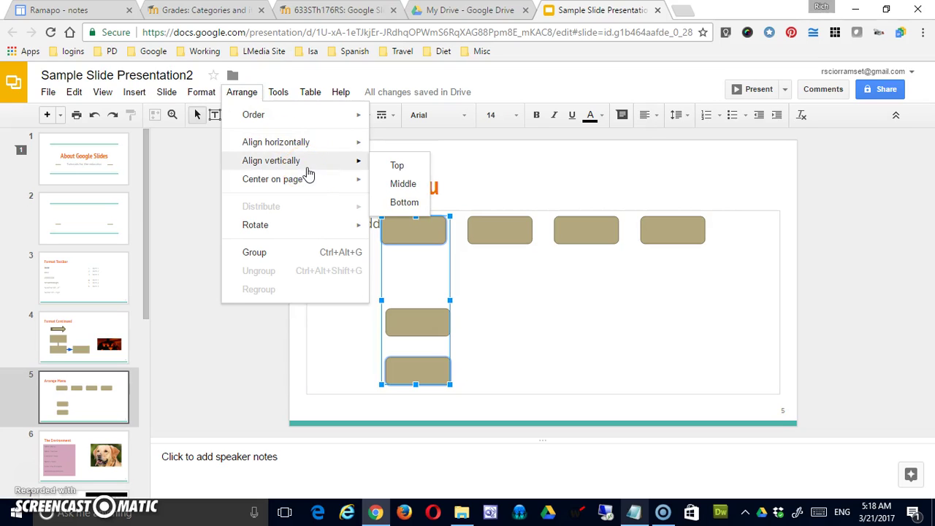
{"action": "mouse_move", "coordinate": [308, 184]}
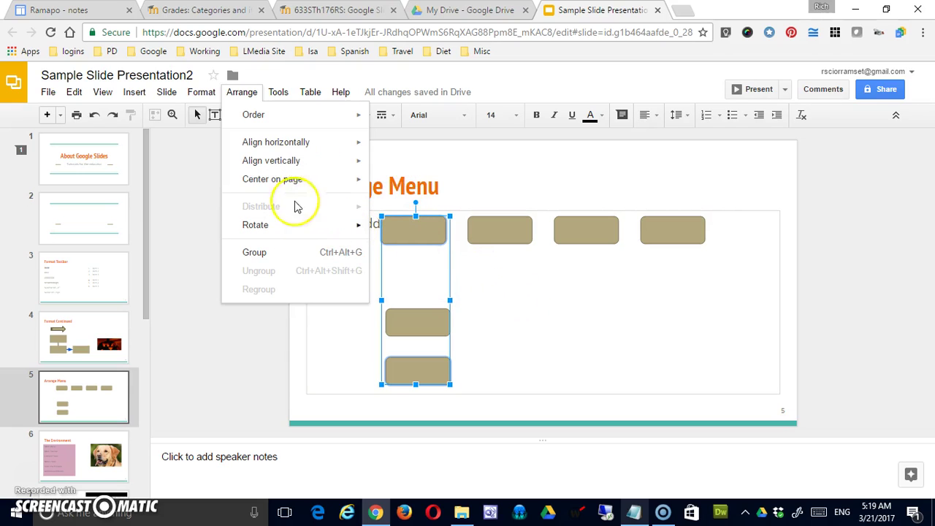
{"action": "mouse_move", "coordinate": [303, 150]}
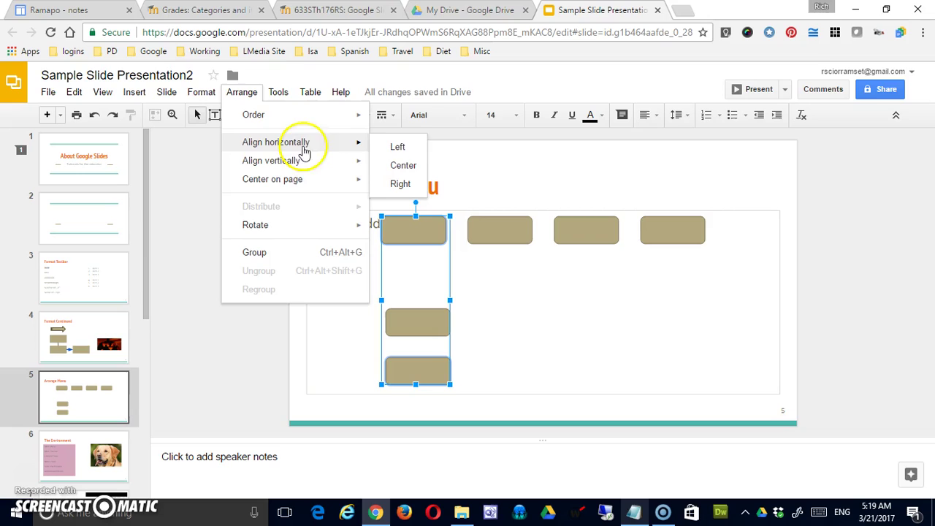
{"action": "left_click", "coordinate": [402, 144]}
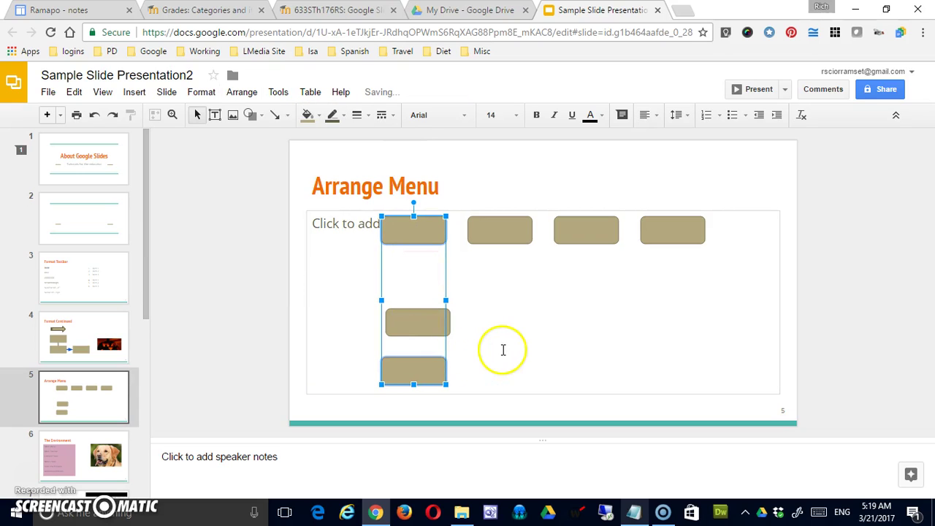
Step: Left-align the middle and bottom rectangles and drag them up just below the top row
{"action": "left_click", "coordinate": [407, 327]}
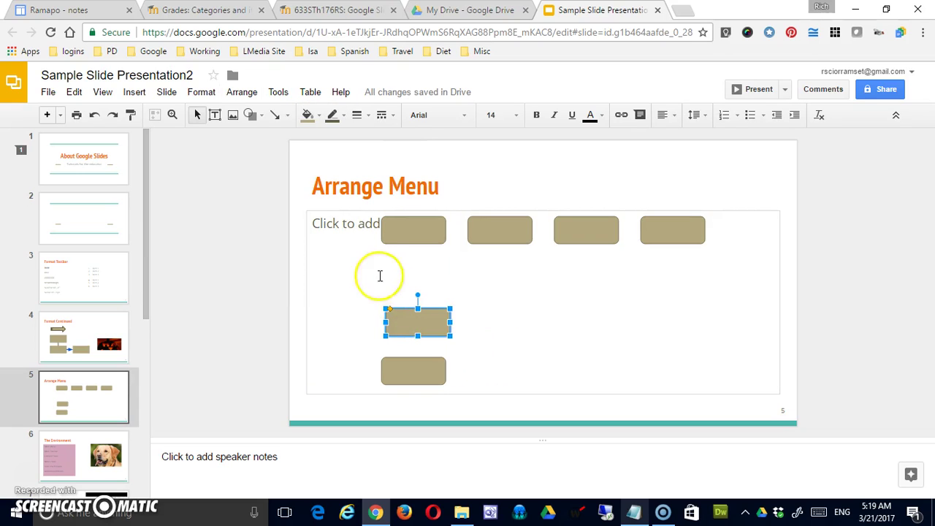
{"action": "left_click", "coordinate": [415, 374], "text": "shift"}
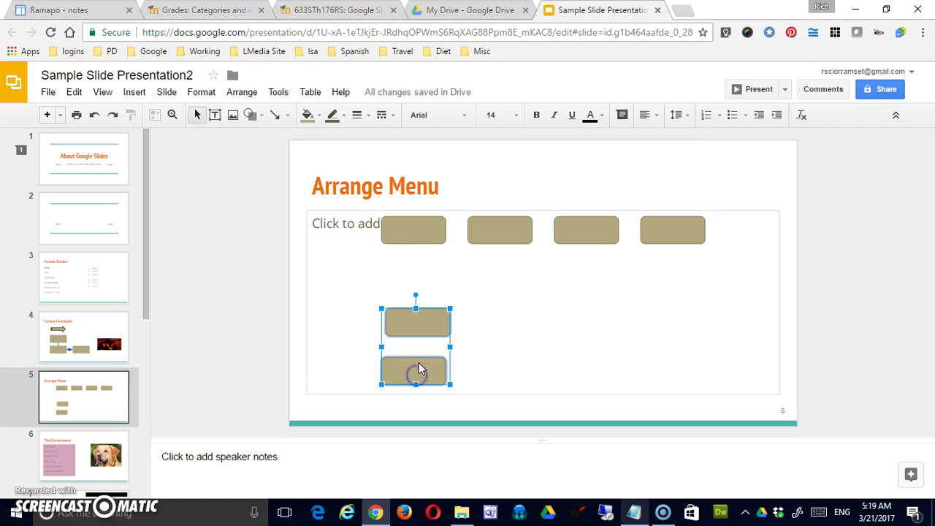
{"action": "left_click", "coordinate": [241, 92]}
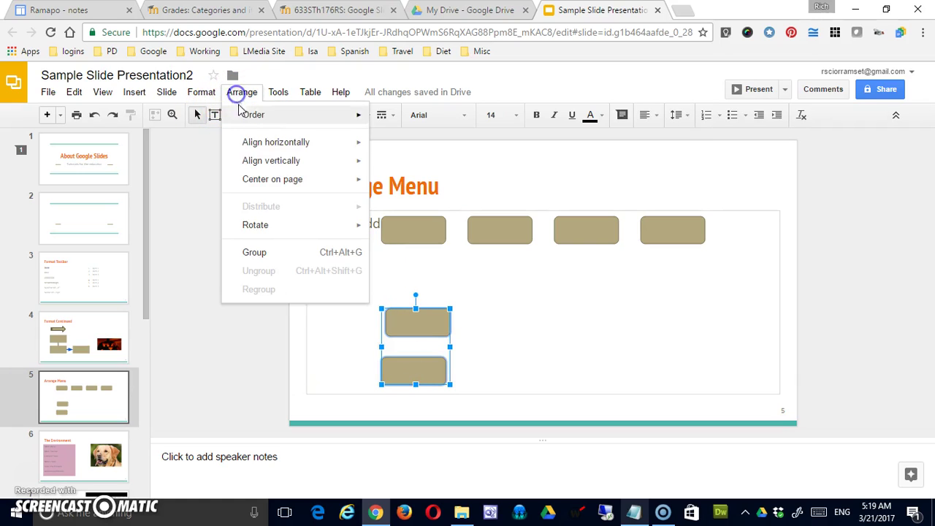
{"action": "mouse_move", "coordinate": [274, 148]}
{"action": "left_click", "coordinate": [395, 149]}
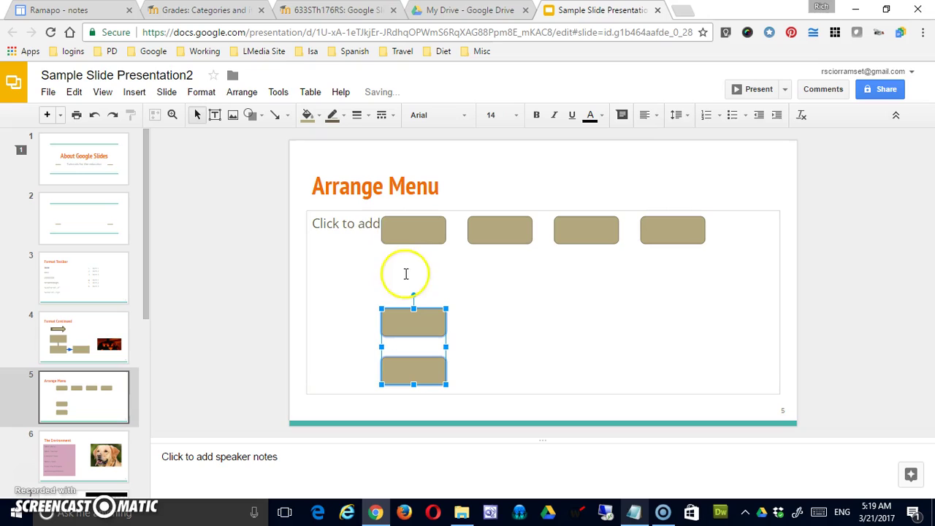
{"action": "left_click_drag", "start_coordinate": [406, 317], "coordinate": [409, 280]}
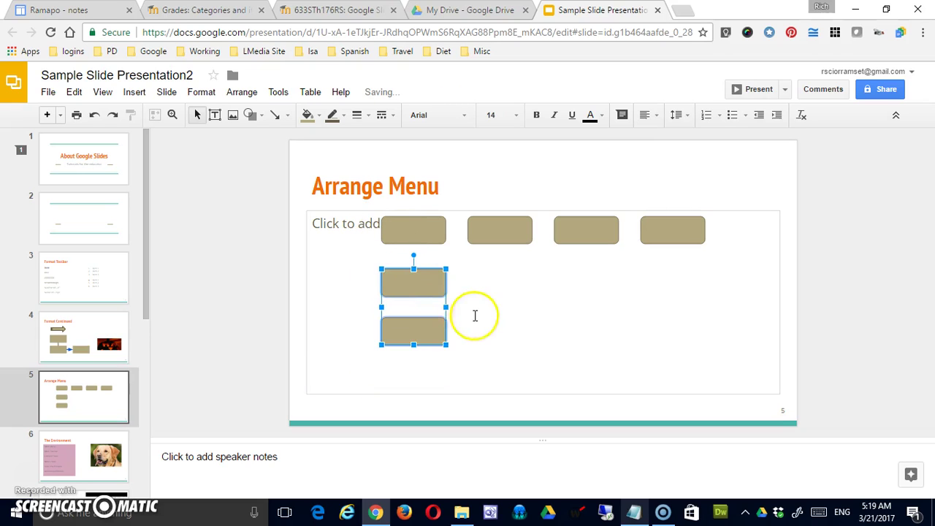
Step: Distribute the three left-column rectangles vertically so they are evenly spaced
{"action": "left_click", "coordinate": [417, 229]}
{"action": "left_click", "coordinate": [437, 286], "text": "shift"}
{"action": "left_click", "coordinate": [437, 328], "text": "shift"}
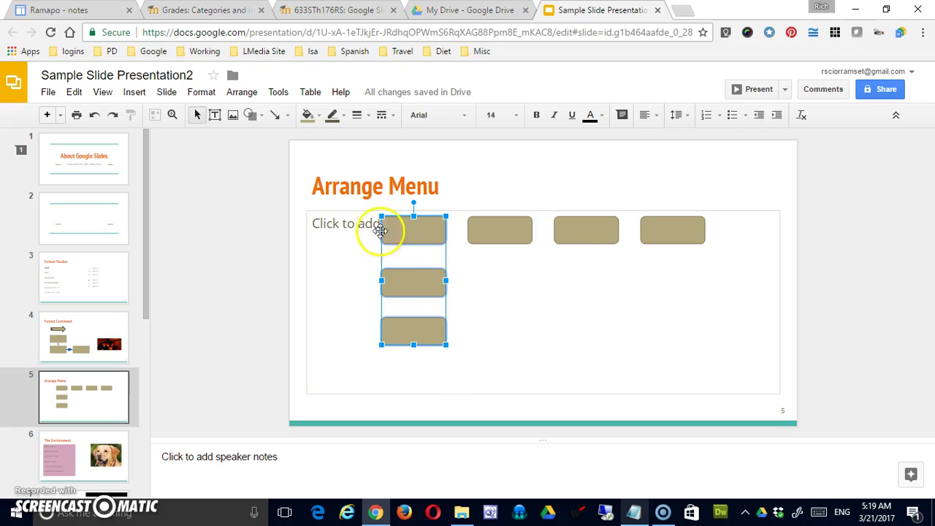
{"action": "left_click", "coordinate": [244, 94]}
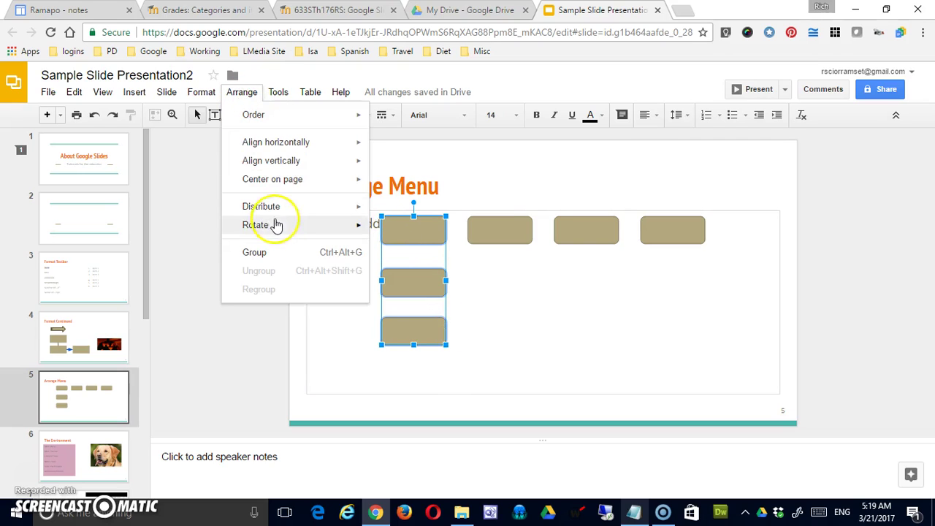
{"action": "mouse_move", "coordinate": [255, 210]}
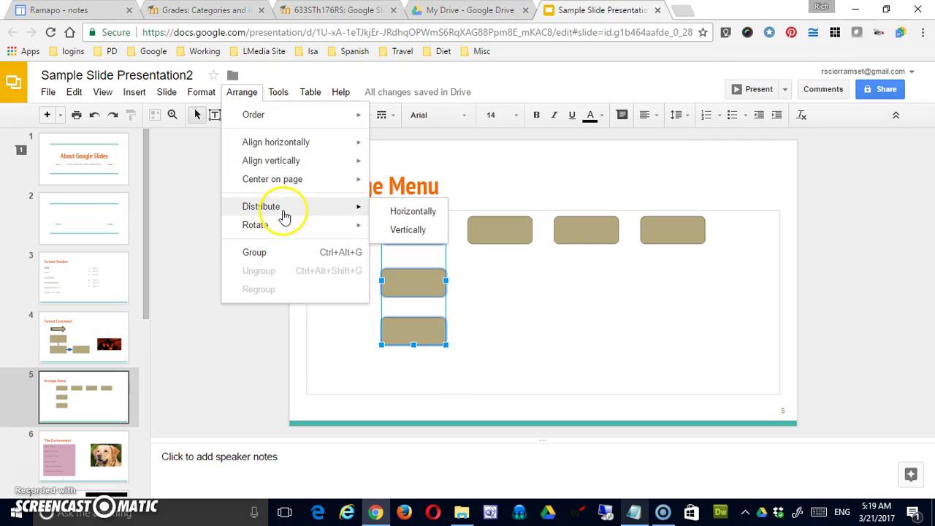
{"action": "left_click", "coordinate": [409, 230]}
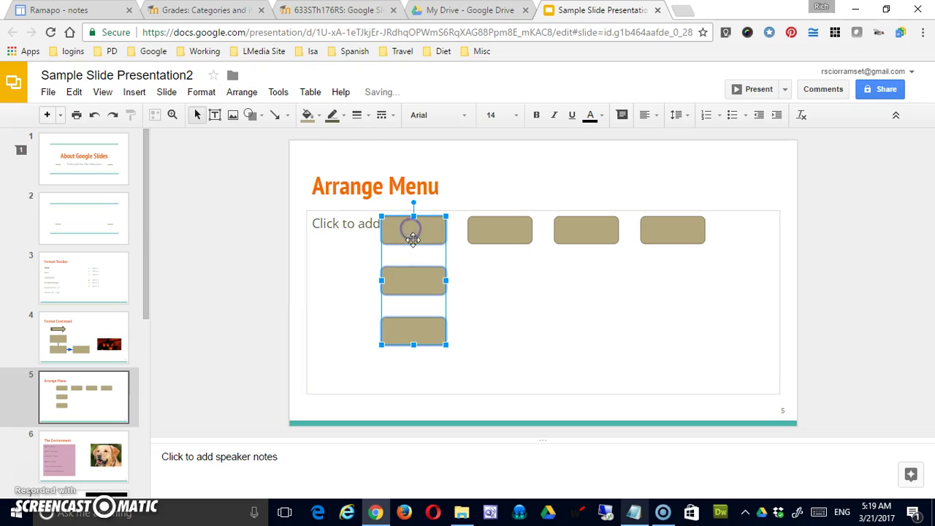
{"action": "left_click", "coordinate": [521, 318]}
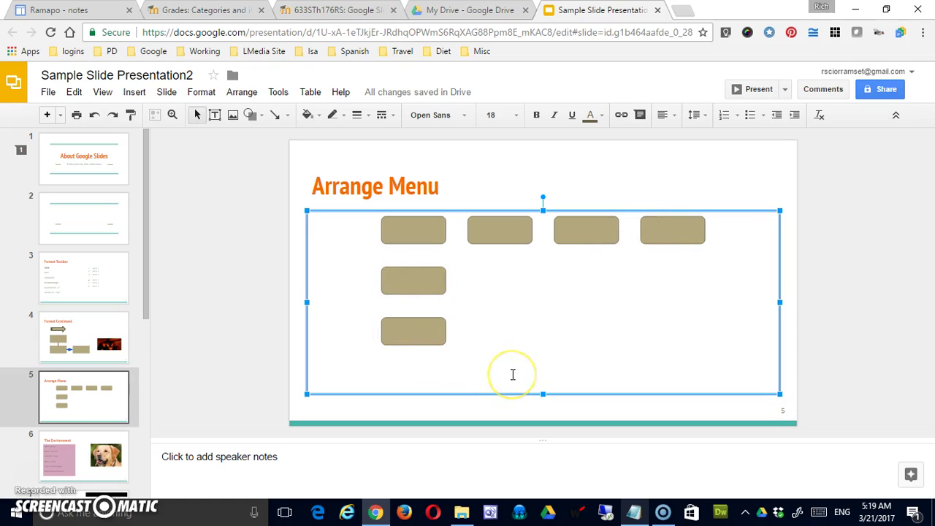
Step: Group the three left-column rectangles and shift the group slightly right
{"action": "left_click", "coordinate": [408, 238]}
{"action": "left_click", "coordinate": [413, 279], "text": "shift"}
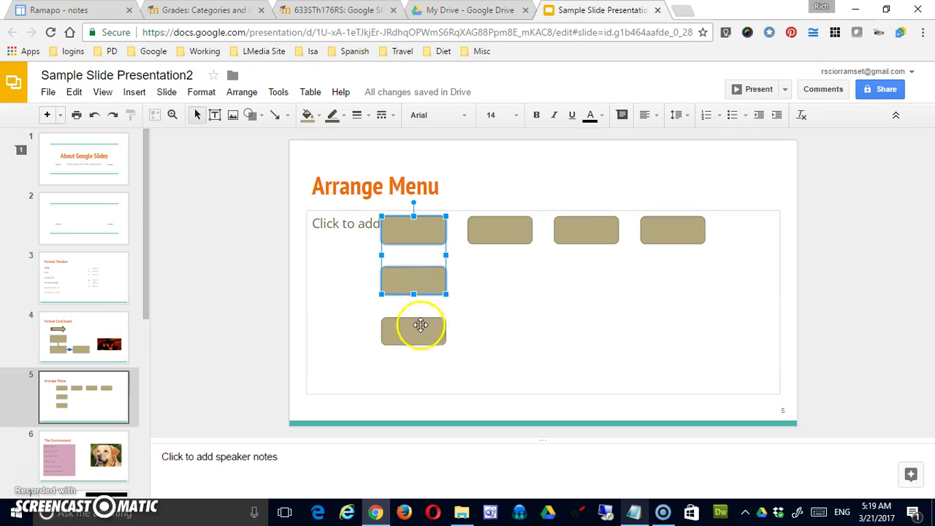
{"action": "left_click", "coordinate": [422, 333], "text": "shift"}
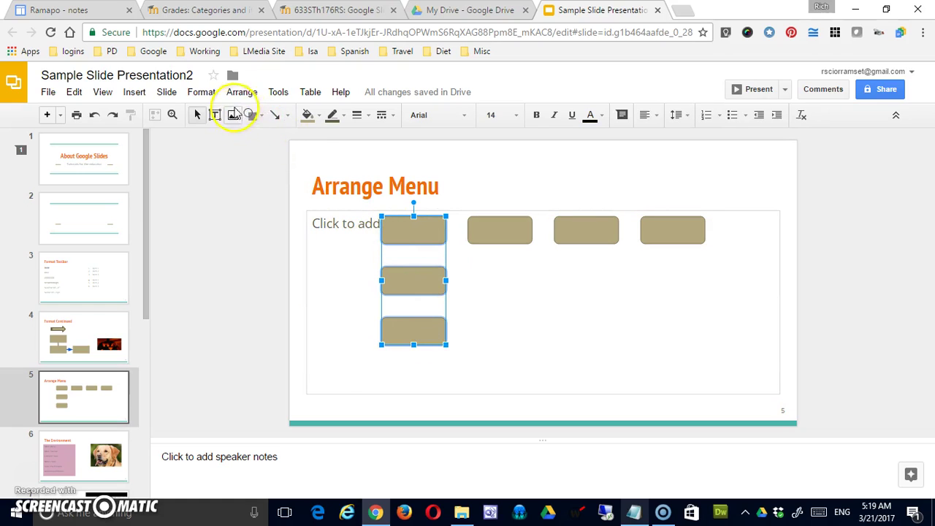
{"action": "left_click", "coordinate": [249, 95]}
{"action": "left_click", "coordinate": [284, 258]}
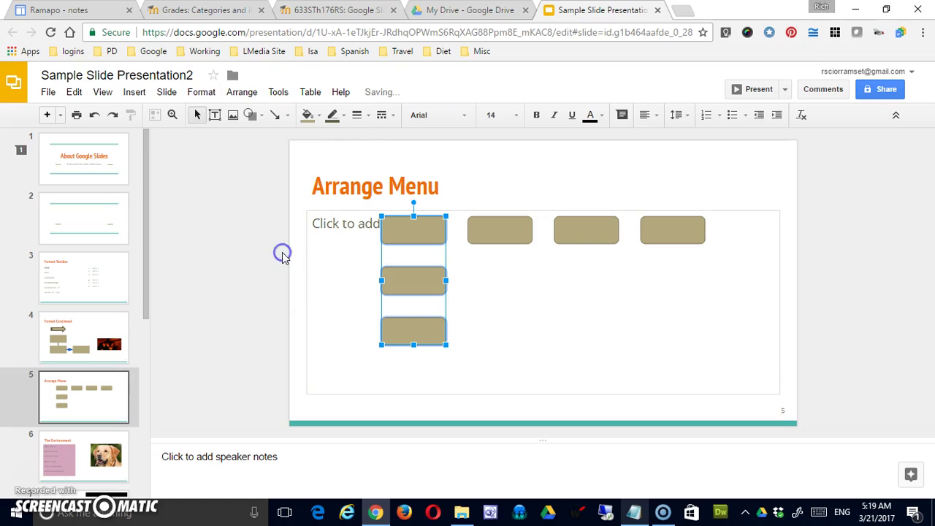
{"action": "left_click", "coordinate": [543, 329]}
{"action": "left_click", "coordinate": [475, 304]}
{"action": "mouse_move", "coordinate": [416, 276]}
{"action": "left_mouse_down"}
{"action": "mouse_move", "coordinate": [555, 338]}
{"action": "mouse_move", "coordinate": [456, 307]}
{"action": "mouse_move", "coordinate": [441, 229]}
{"action": "mouse_move", "coordinate": [408, 276]}
{"action": "left_mouse_up"}
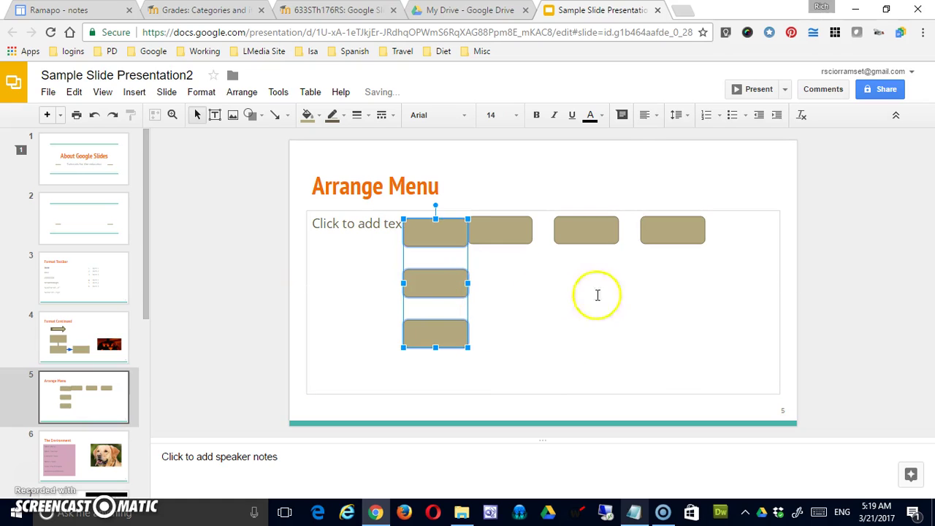
Step: Delete the three remaining top-row rectangles
{"action": "left_click", "coordinate": [661, 247]}
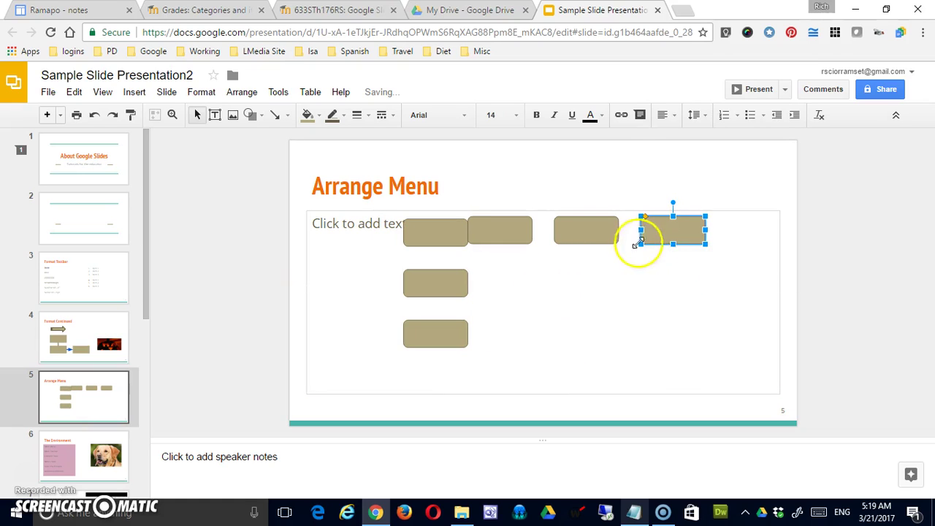
{"action": "key", "text": "Delete"}
{"action": "left_click", "coordinate": [590, 231]}
{"action": "key", "text": "Delete"}
{"action": "left_click", "coordinate": [512, 227]}
{"action": "key", "text": "Delete"}
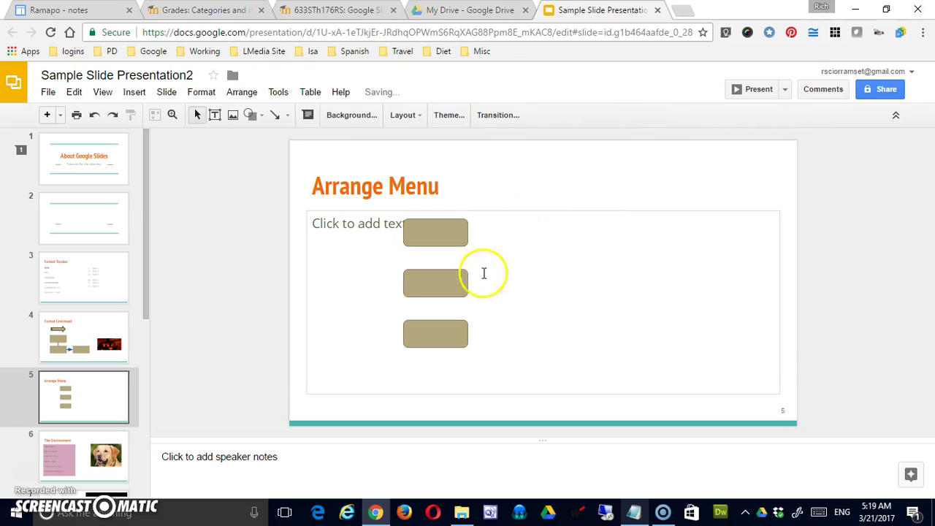
Step: Copy the grouped three-rectangle column and paste a duplicate onto the slide
{"action": "left_click", "coordinate": [451, 282]}
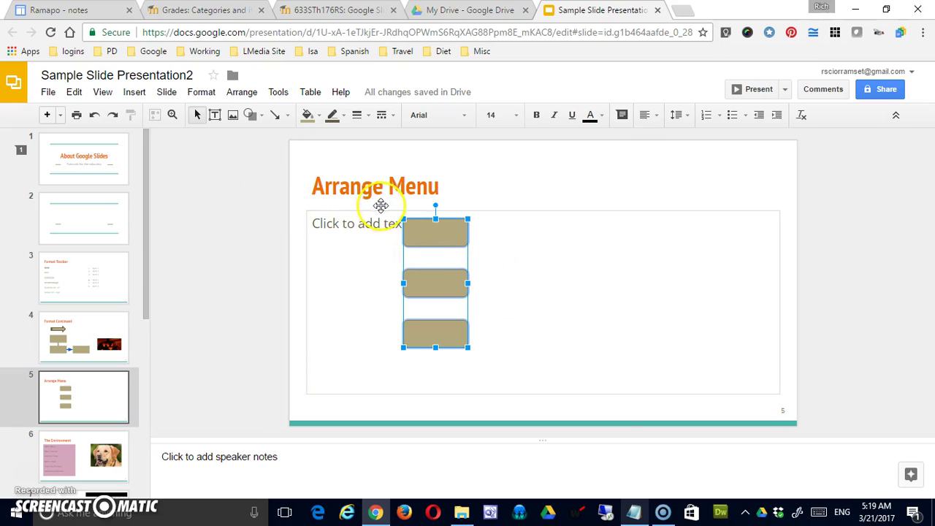
{"action": "left_click", "coordinate": [437, 251]}
{"action": "right_click", "coordinate": [436, 251]}
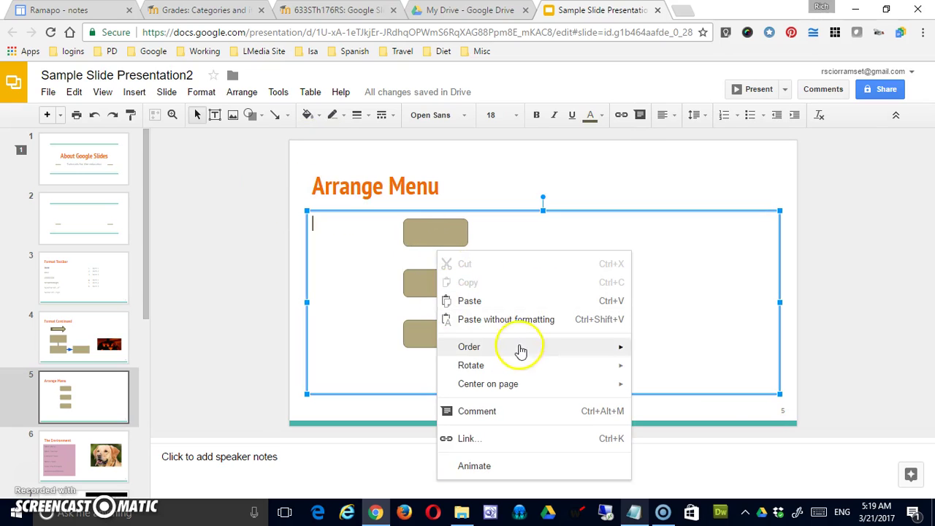
{"action": "left_click", "coordinate": [441, 236]}
{"action": "right_click", "coordinate": [441, 238]}
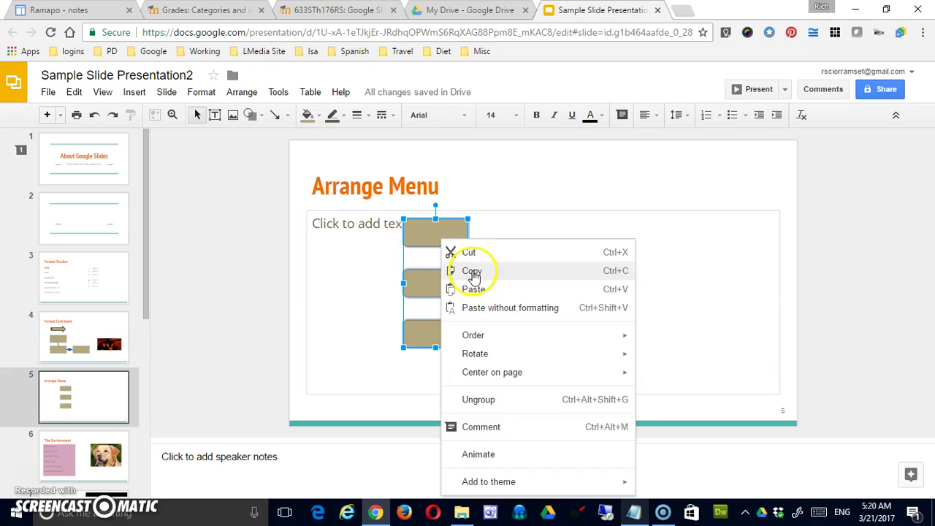
{"action": "left_click", "coordinate": [396, 271]}
{"action": "left_click", "coordinate": [465, 241]}
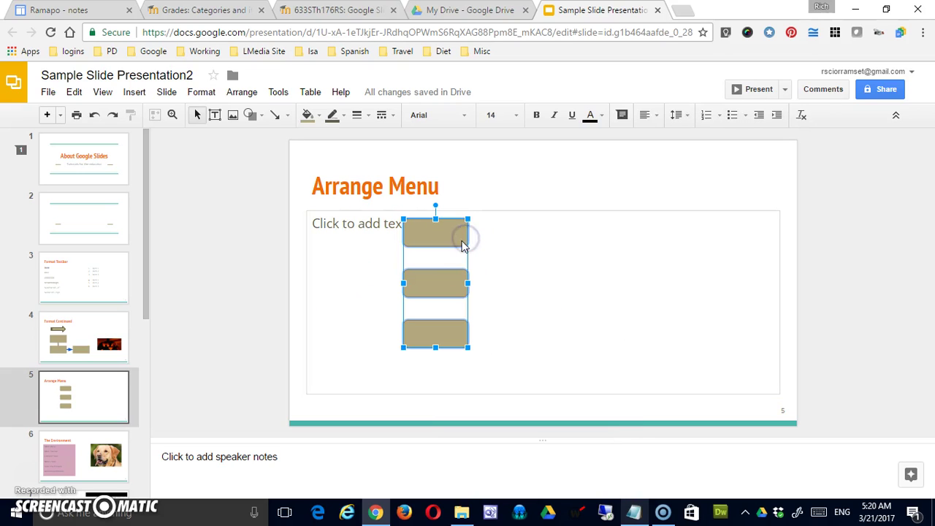
{"action": "left_click", "coordinate": [629, 326]}
{"action": "left_click_drag", "start_coordinate": [605, 321], "coordinate": [463, 250]}
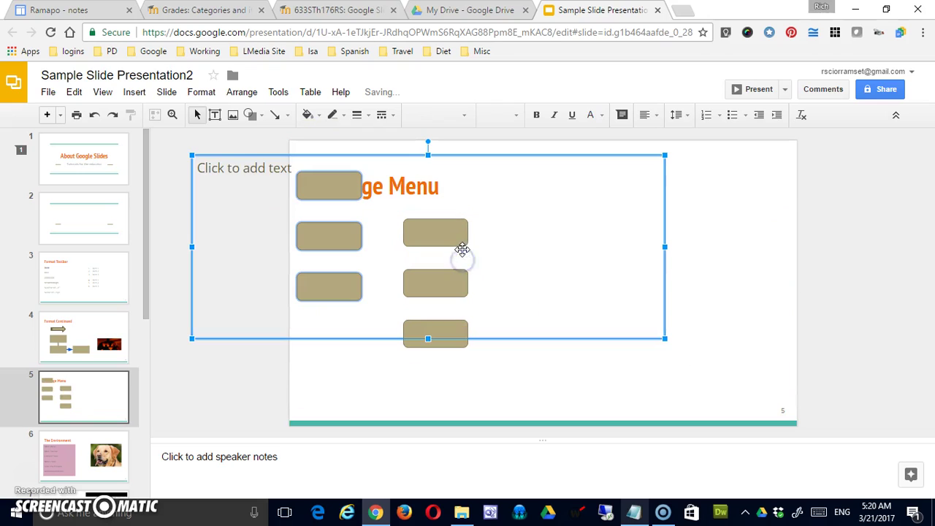
{"action": "left_click", "coordinate": [617, 376]}
{"action": "key", "text": "ctrl+v"}
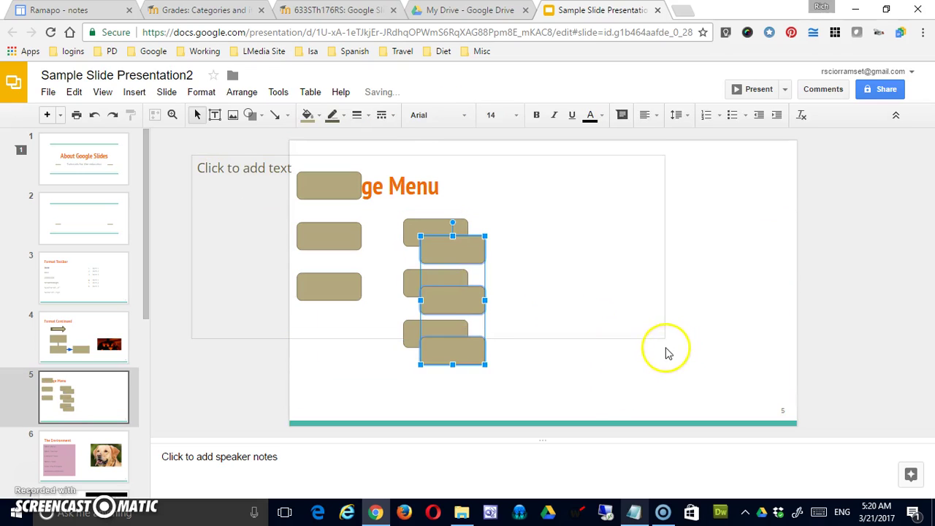
Step: Drag the pasted columns into place so four columns sit side by side
{"action": "right_click", "coordinate": [665, 348]}
{"action": "left_click", "coordinate": [612, 165]}
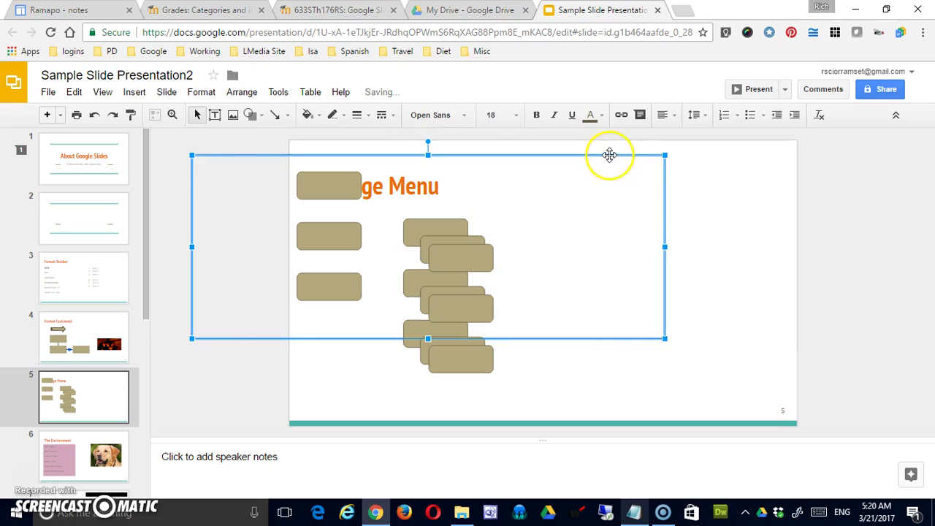
{"action": "left_click_drag", "start_coordinate": [610, 155], "coordinate": [720, 215]}
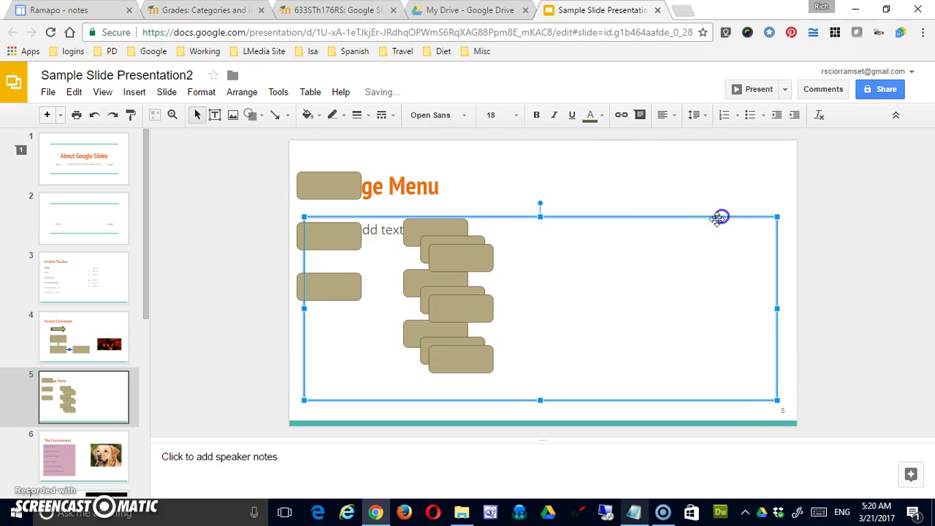
{"action": "left_click_drag", "start_coordinate": [478, 263], "coordinate": [717, 259]}
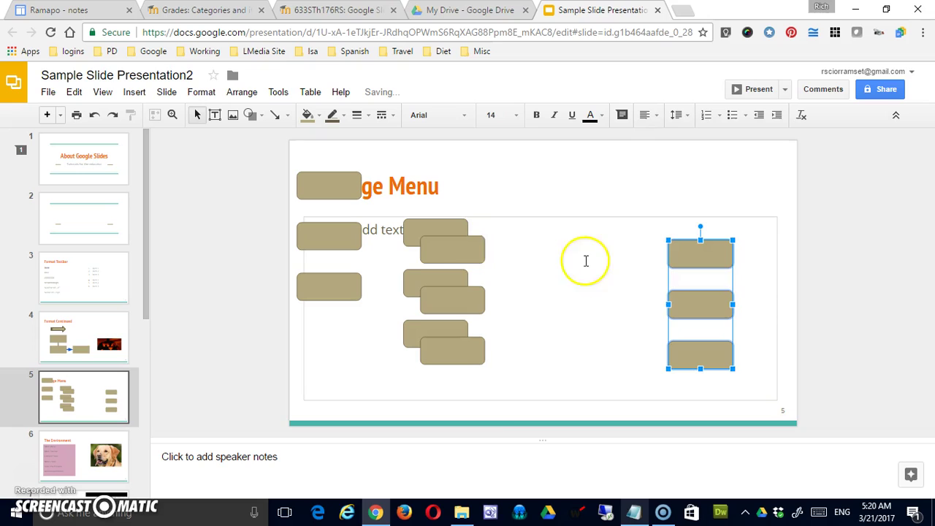
{"action": "left_click_drag", "start_coordinate": [453, 248], "coordinate": [616, 257]}
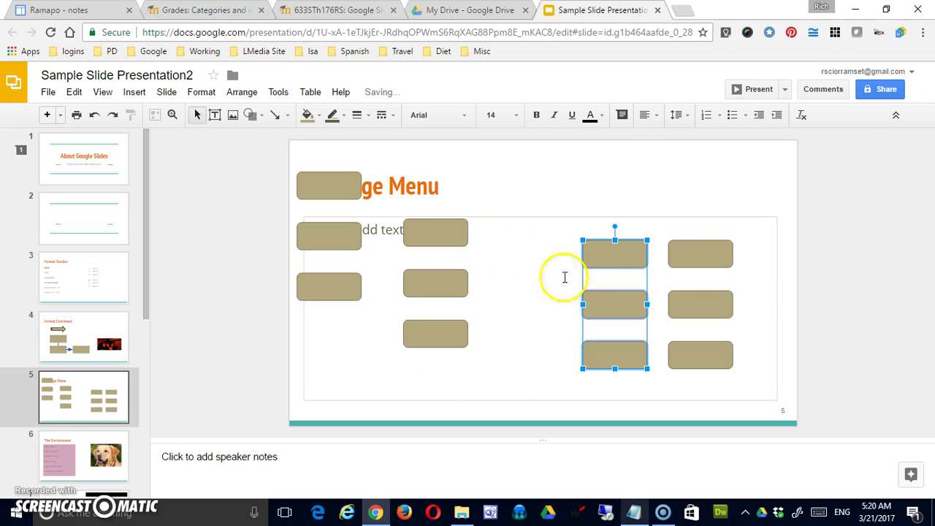
{"action": "left_click_drag", "start_coordinate": [424, 244], "coordinate": [523, 261]}
{"action": "left_click_drag", "start_coordinate": [330, 189], "coordinate": [432, 259]}
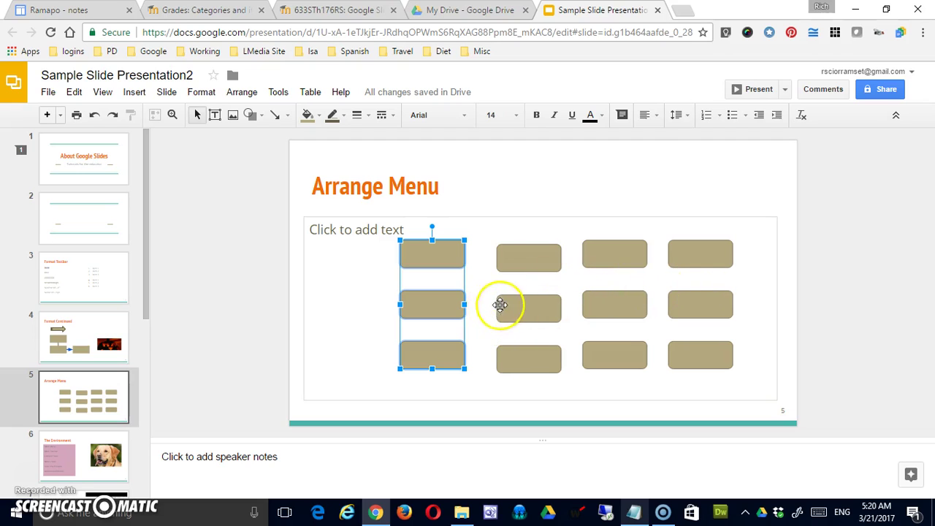
Step: Select all twelve rectangles and align them along their tops
{"action": "left_click", "coordinate": [533, 302], "text": "shift"}
{"action": "left_click", "coordinate": [630, 302], "text": "shift"}
{"action": "left_click", "coordinate": [703, 303], "text": "shift"}
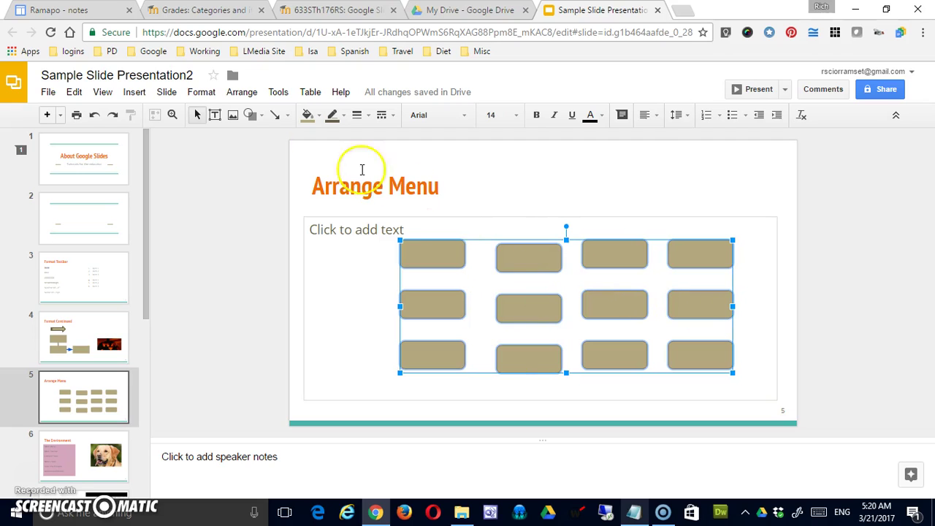
{"action": "left_click", "coordinate": [244, 93]}
{"action": "mouse_move", "coordinate": [277, 148]}
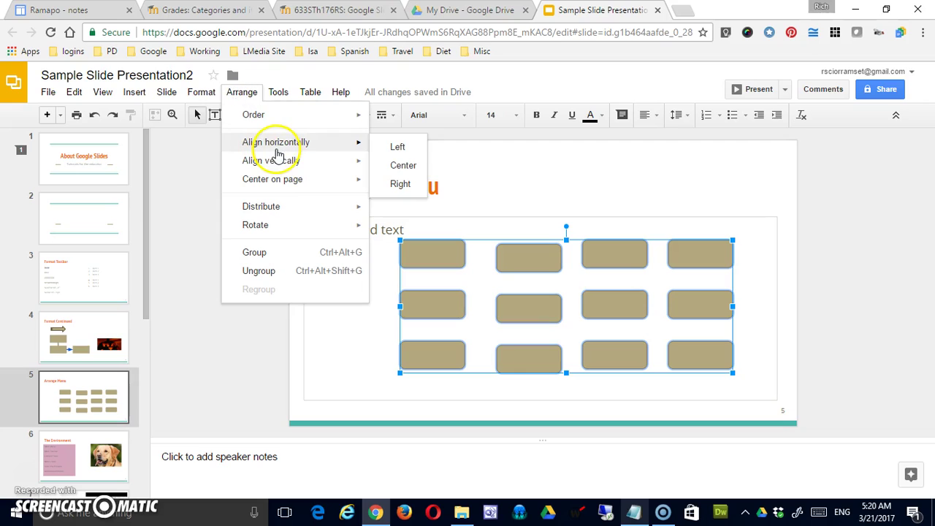
{"action": "mouse_move", "coordinate": [339, 159]}
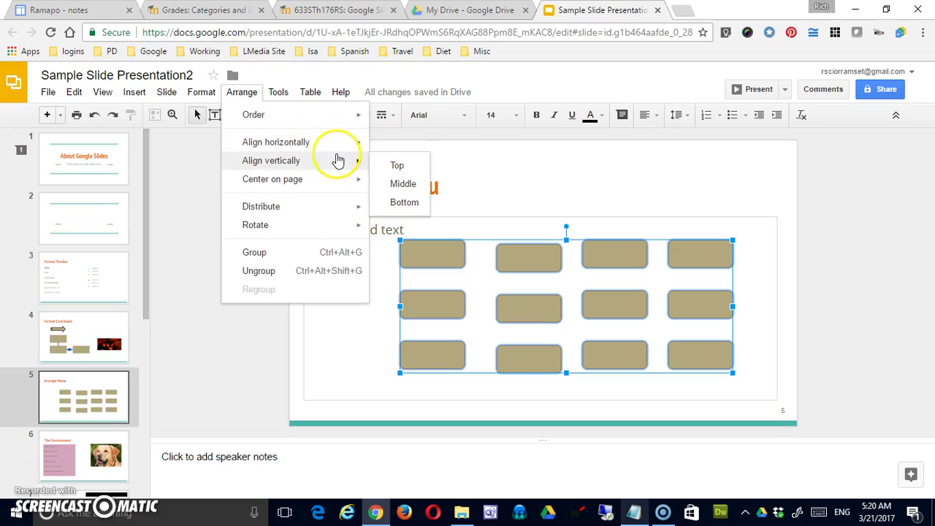
{"action": "left_click", "coordinate": [402, 165]}
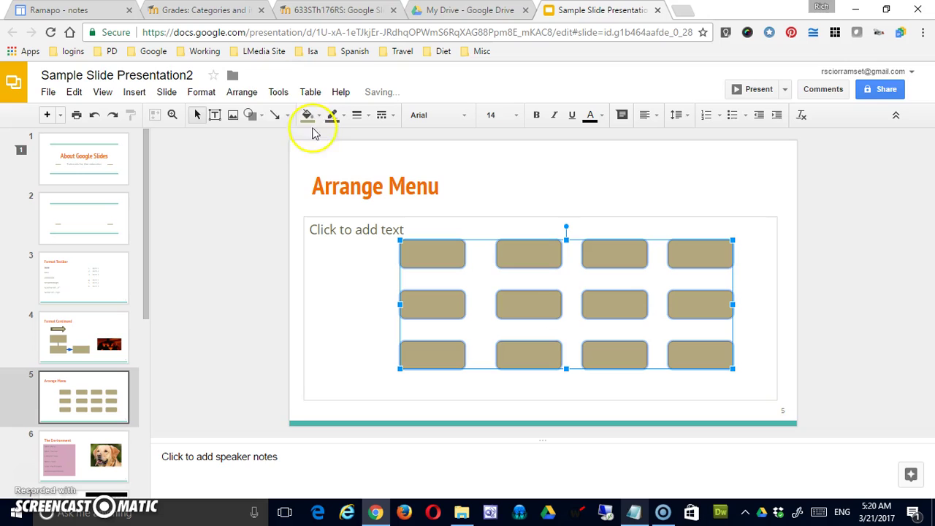
Step: Distribute the columns horizontally and center the grid horizontally on the slide
{"action": "left_click", "coordinate": [240, 93]}
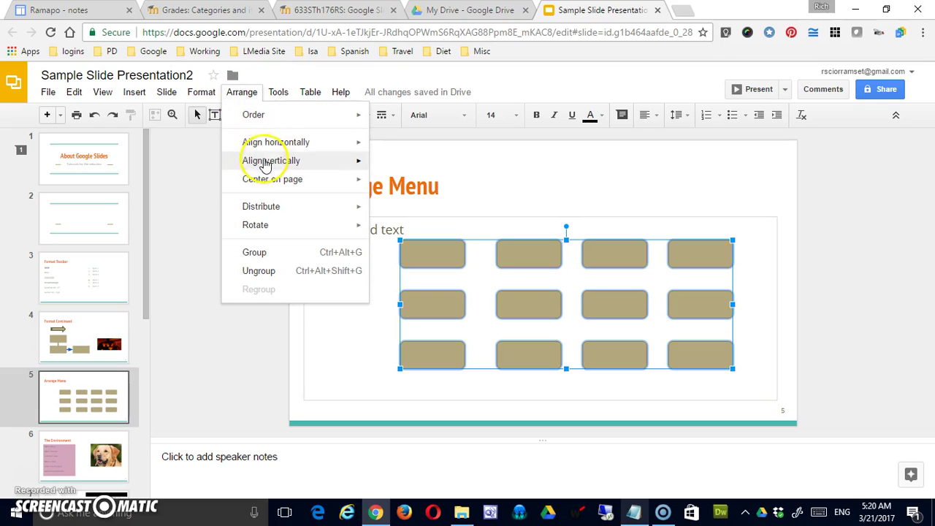
{"action": "mouse_move", "coordinate": [274, 144]}
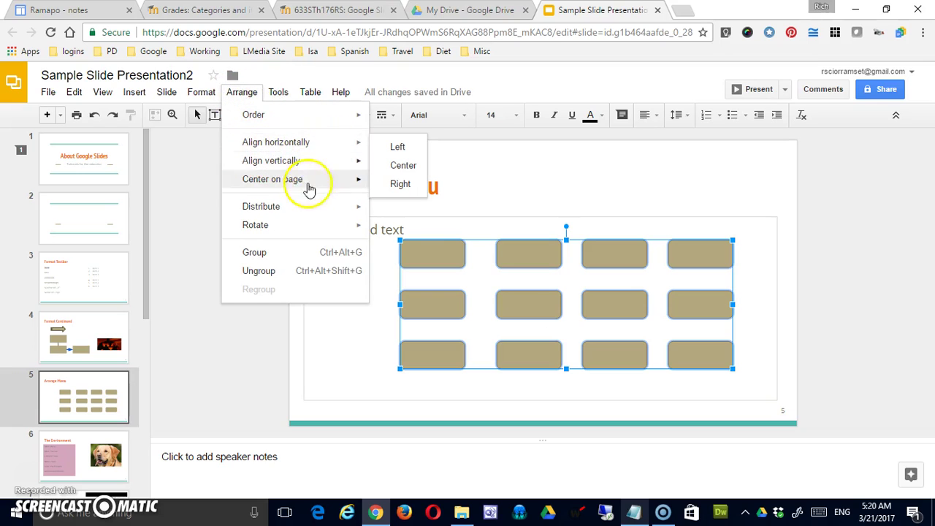
{"action": "mouse_move", "coordinate": [309, 206]}
{"action": "left_click", "coordinate": [411, 212]}
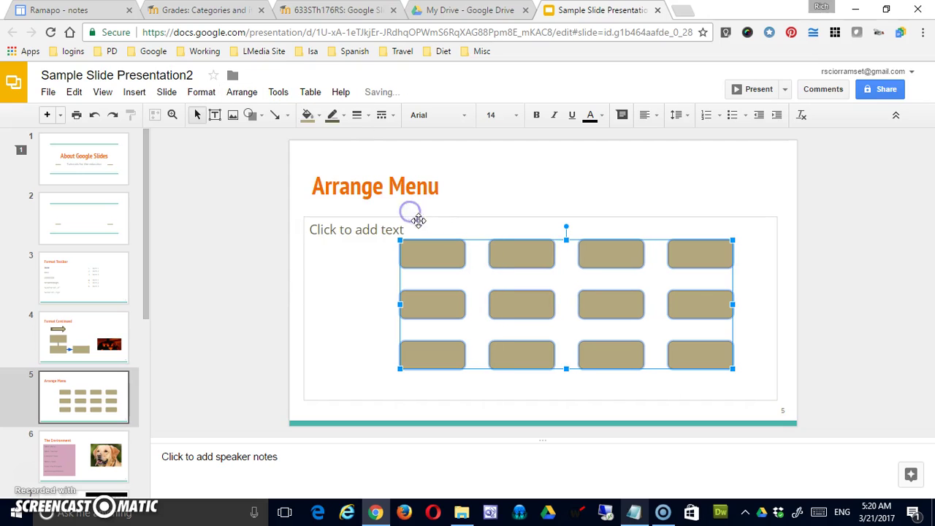
{"action": "left_click", "coordinate": [235, 94]}
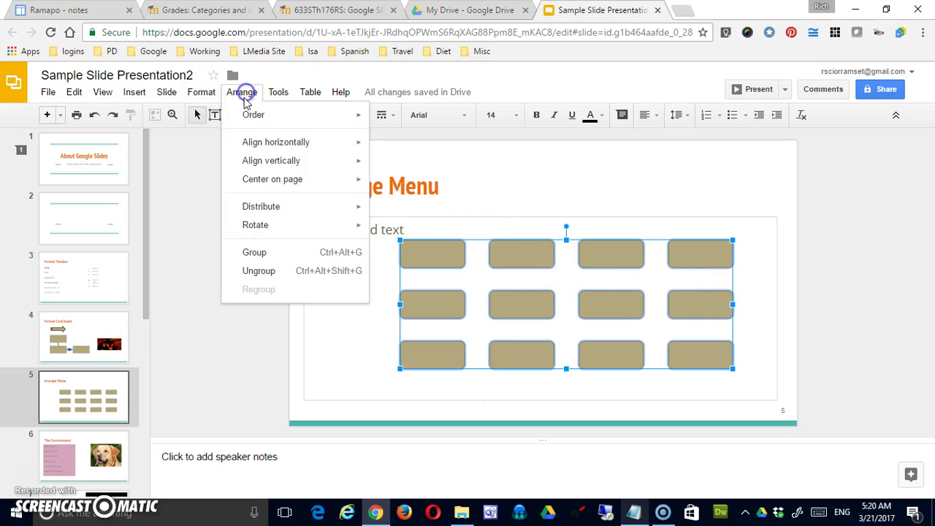
{"action": "left_click", "coordinate": [301, 181]}
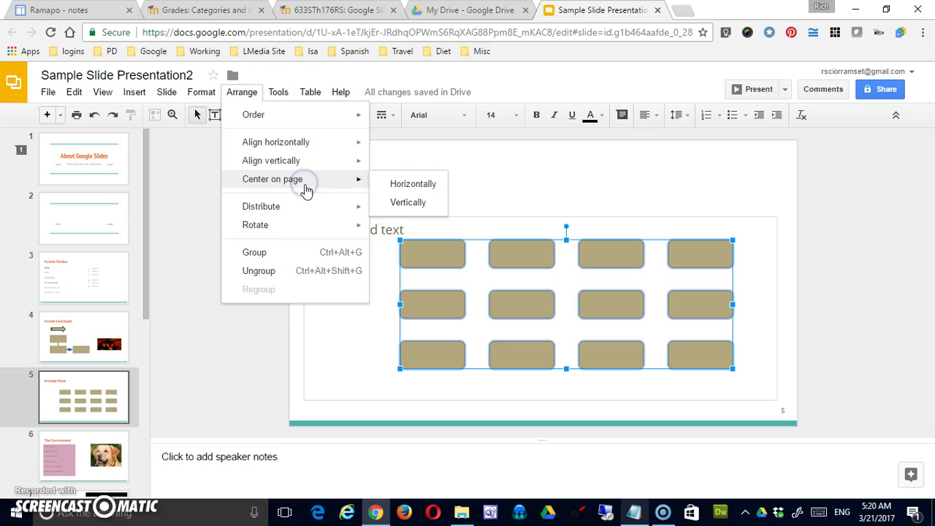
{"action": "left_click", "coordinate": [413, 185]}
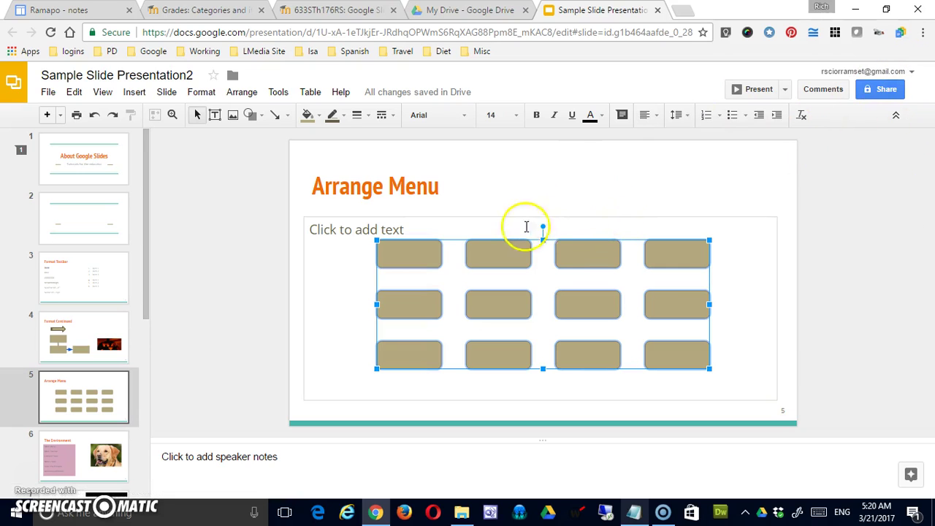
Step: Group the twelve rectangles into one object and nudge it into a centered position
{"action": "left_click", "coordinate": [255, 101]}
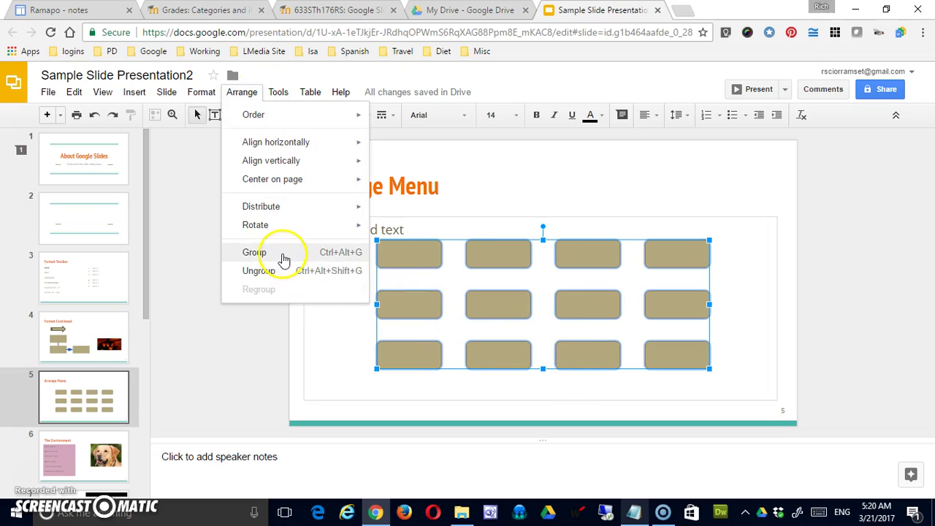
{"action": "left_click", "coordinate": [283, 254]}
{"action": "left_click", "coordinate": [819, 356]}
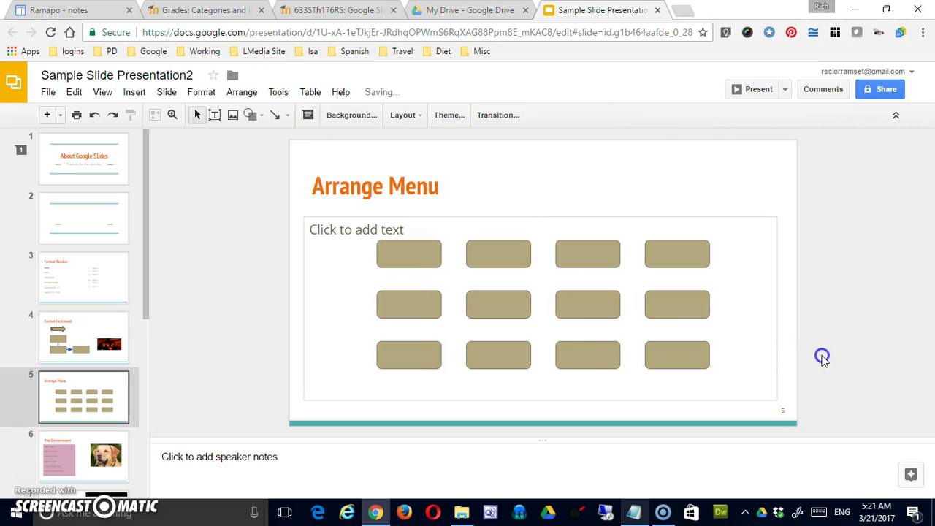
{"action": "left_click", "coordinate": [590, 328]}
{"action": "mouse_move", "coordinate": [593, 318]}
{"action": "left_mouse_down"}
{"action": "mouse_move", "coordinate": [621, 305]}
{"action": "mouse_move", "coordinate": [598, 318]}
{"action": "mouse_move", "coordinate": [594, 309]}
{"action": "mouse_move", "coordinate": [600, 316]}
{"action": "left_mouse_up"}
{"action": "key", "text": "Left"}
{"action": "key", "text": "Left"}
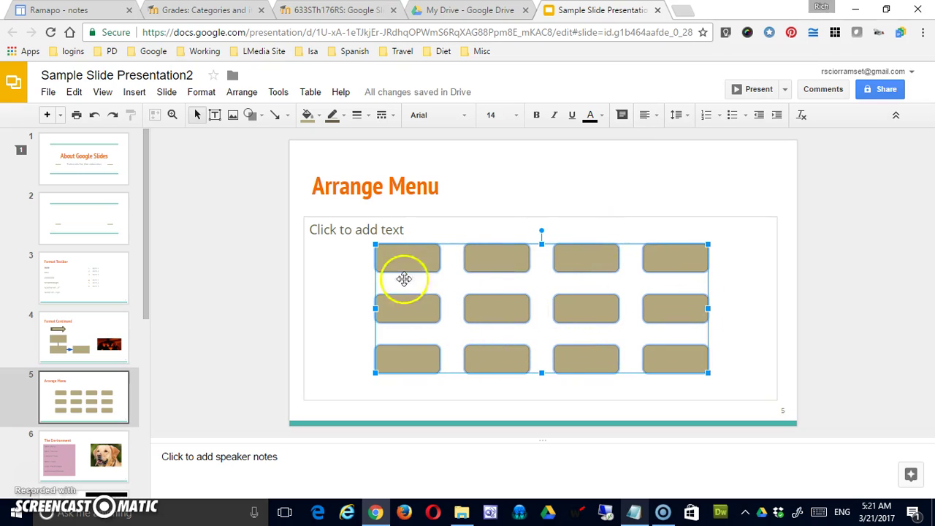
Step: Ungroup the rectangle grid into its separate column groups
{"action": "left_click", "coordinate": [242, 91]}
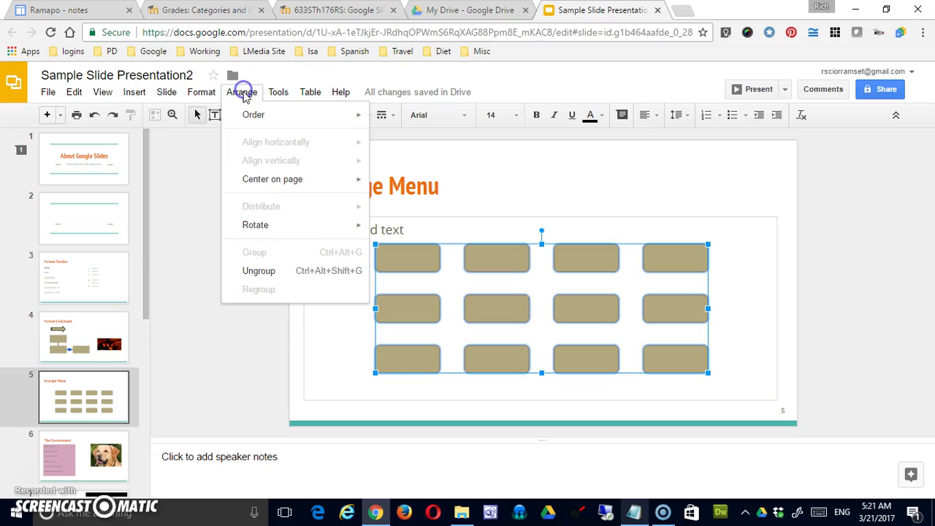
{"action": "left_click", "coordinate": [265, 271]}
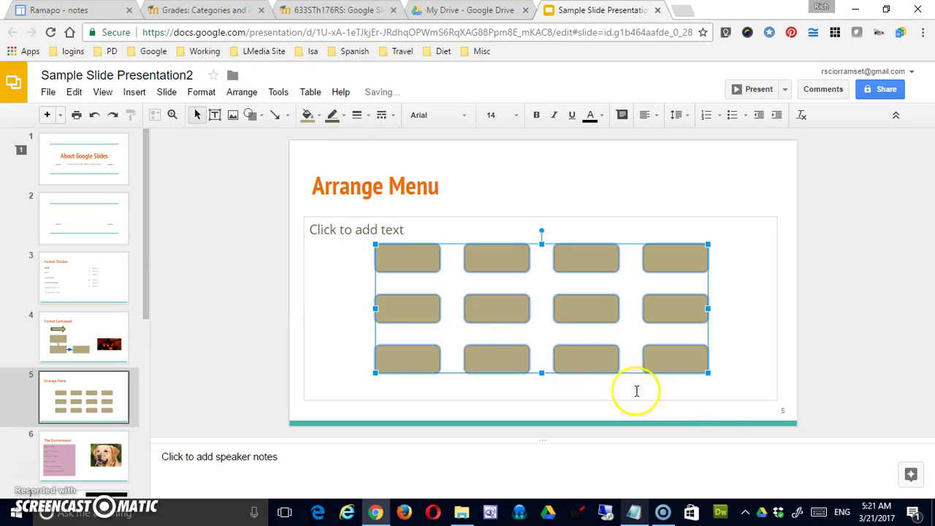
{"action": "left_click", "coordinate": [735, 339]}
{"action": "left_click", "coordinate": [822, 348]}
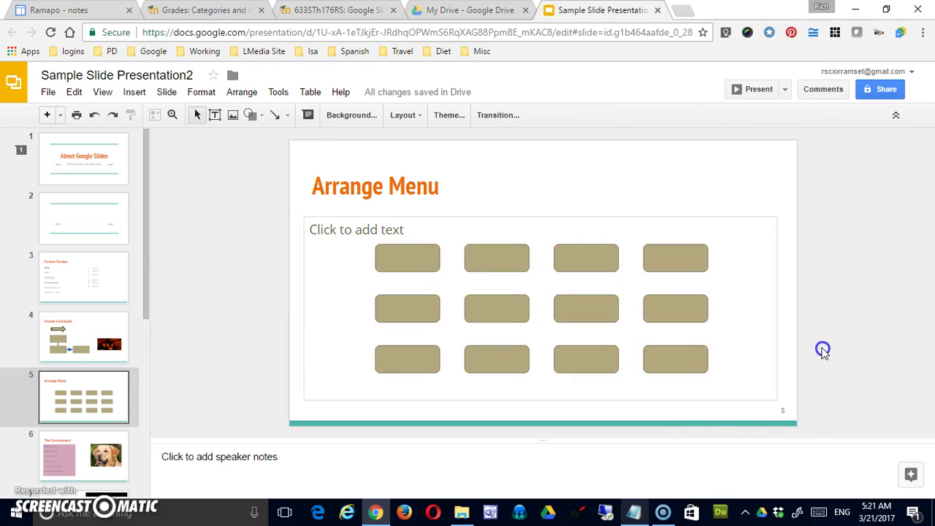
Step: Ungroup the first column and drag its bottom rectangle slightly lower
{"action": "left_click", "coordinate": [690, 322]}
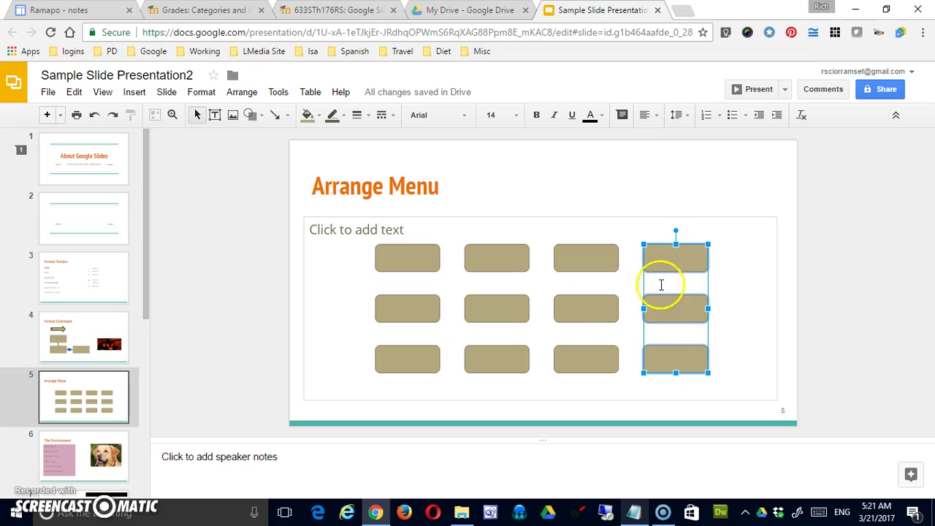
{"action": "left_click", "coordinate": [590, 307]}
{"action": "left_click", "coordinate": [483, 304]}
{"action": "left_click", "coordinate": [407, 307]}
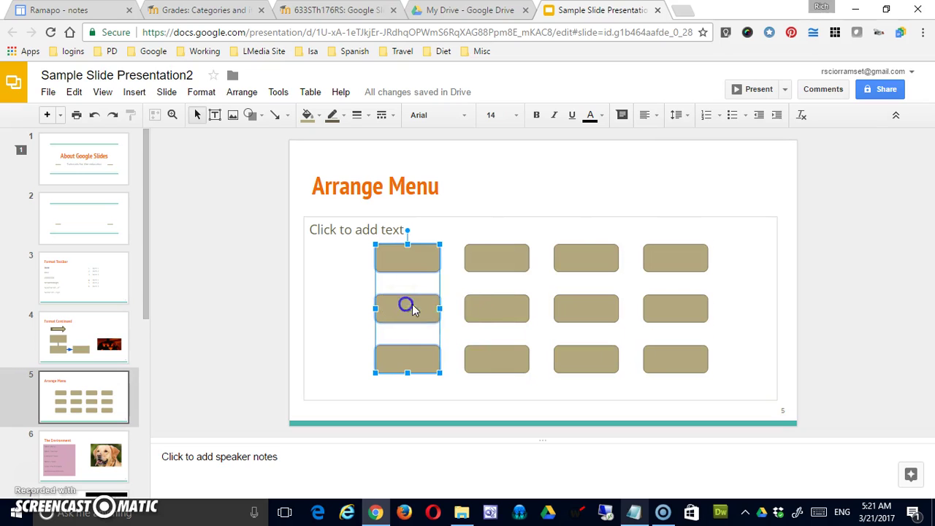
{"action": "left_click", "coordinate": [241, 92]}
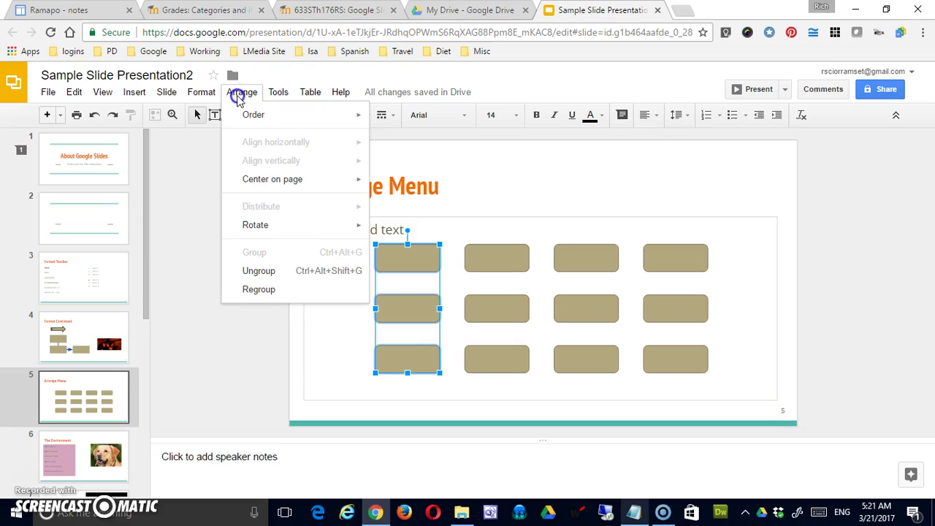
{"action": "left_click", "coordinate": [267, 271]}
{"action": "left_click", "coordinate": [493, 400]}
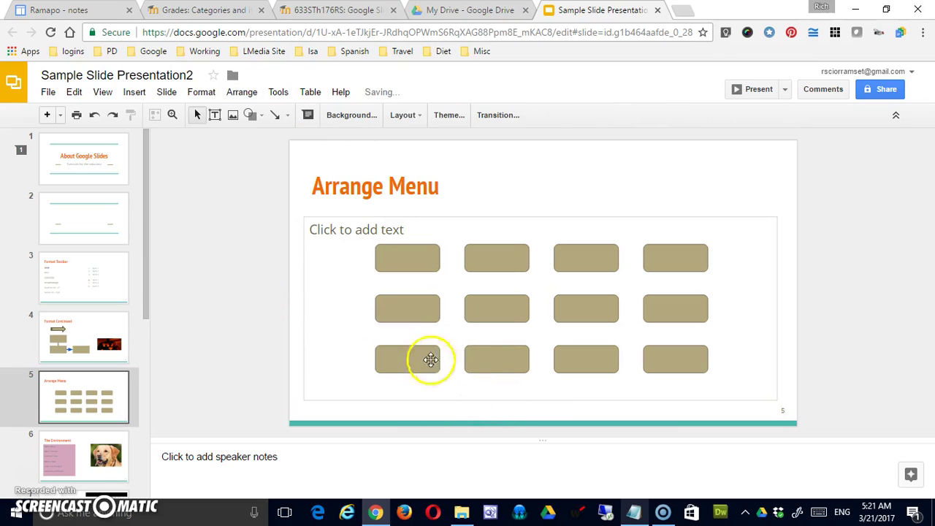
{"action": "left_click_drag", "start_coordinate": [411, 359], "coordinate": [412, 369]}
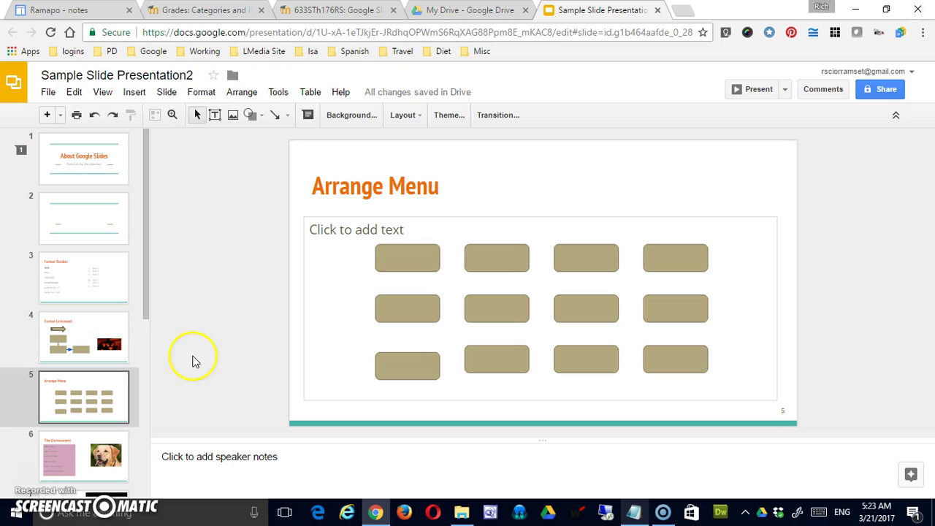
Step: On the Format Continued slide, flip the pumpkin image horizontally and then vertically
{"action": "left_click", "coordinate": [102, 332]}
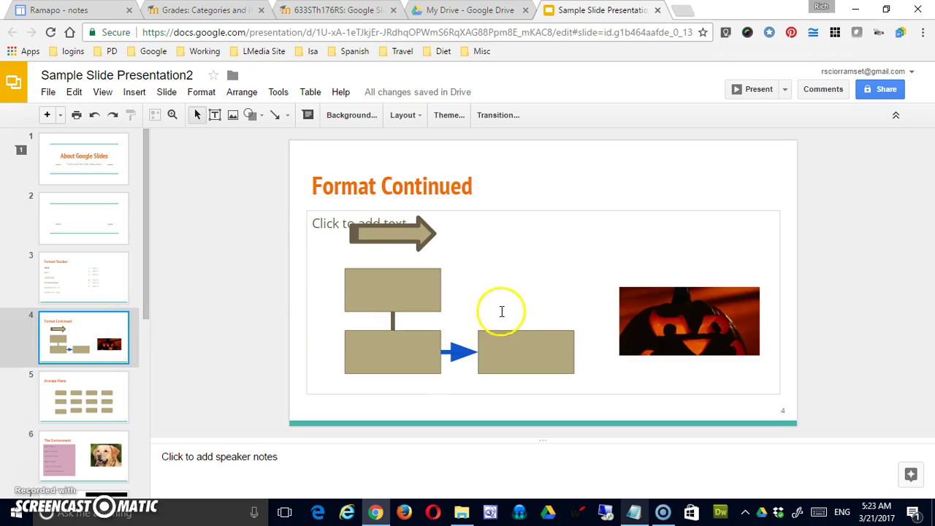
{"action": "left_click", "coordinate": [714, 322]}
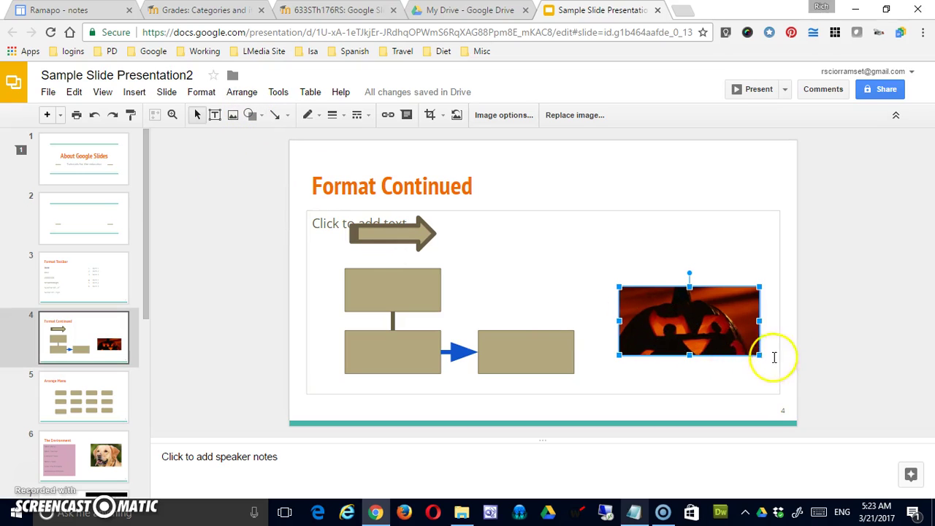
{"action": "left_click", "coordinate": [236, 94]}
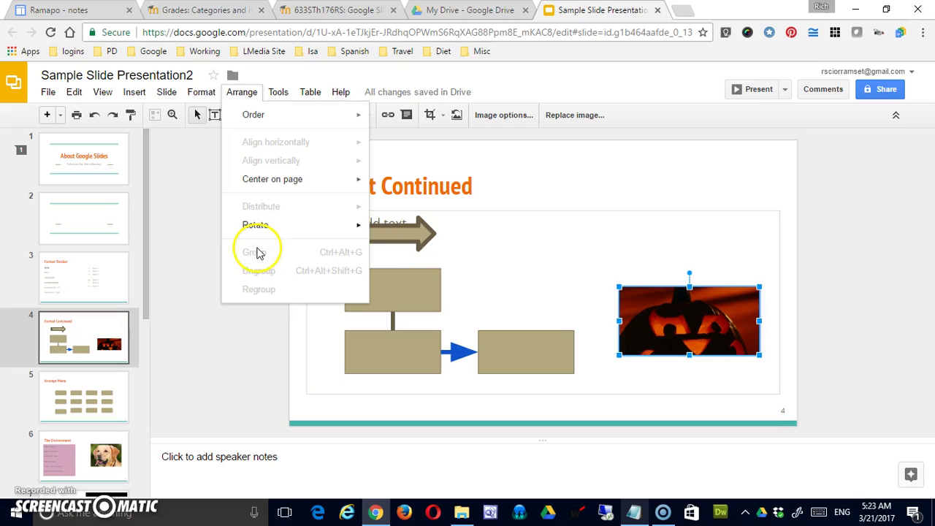
{"action": "mouse_move", "coordinate": [274, 225]}
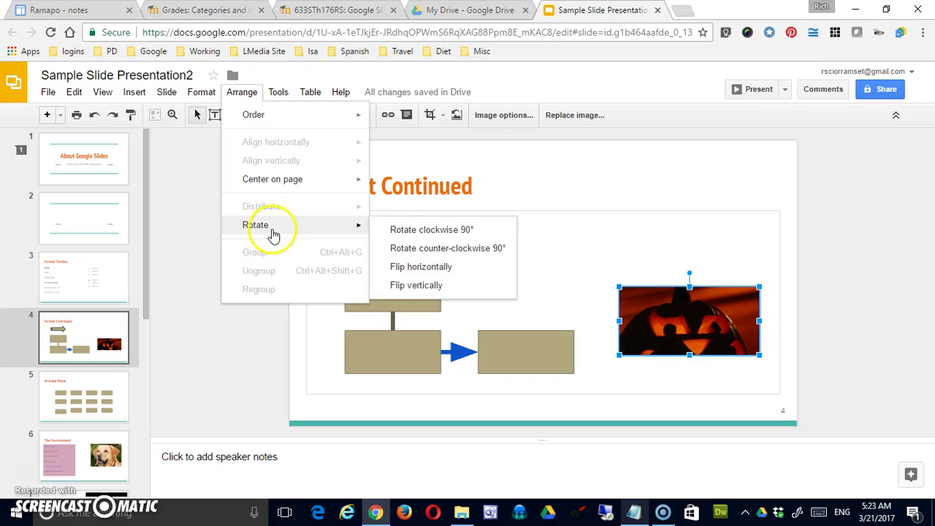
{"action": "left_click", "coordinate": [421, 268]}
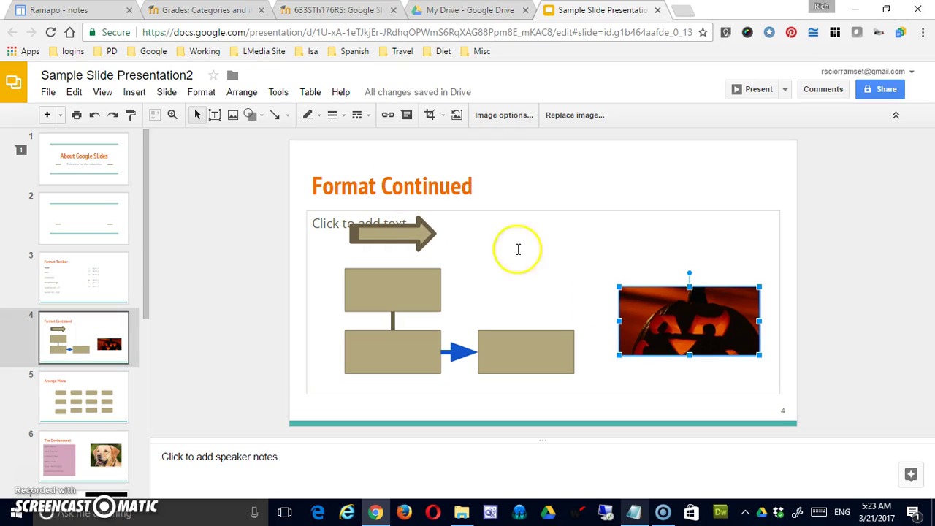
{"action": "left_click", "coordinate": [241, 92]}
{"action": "mouse_move", "coordinate": [309, 225]}
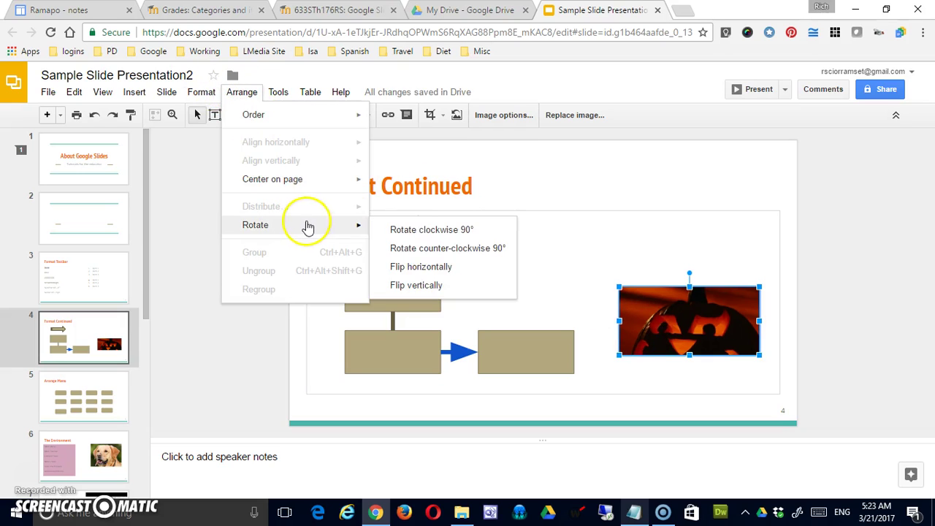
{"action": "left_click", "coordinate": [436, 285]}
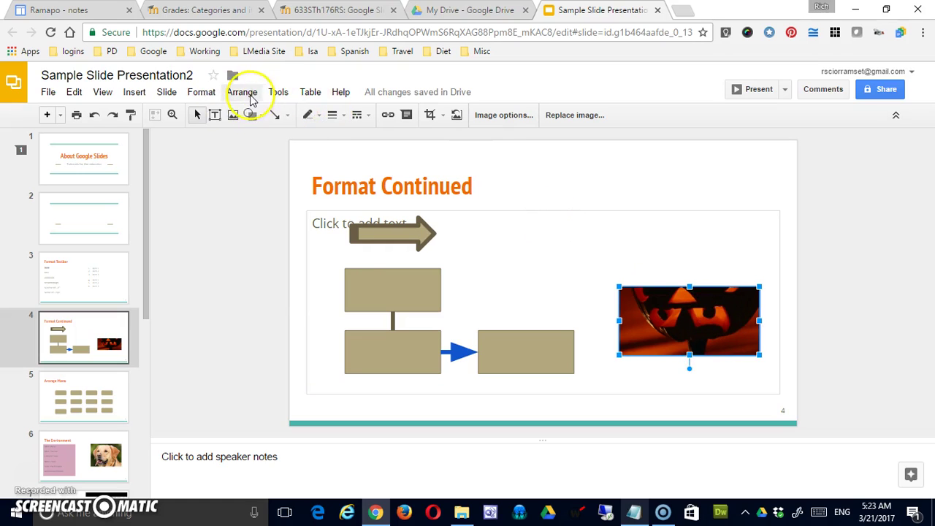
Step: Rotate the pumpkin image 90° clockwise twice, restoring its original upright orientation
{"action": "left_click", "coordinate": [248, 95]}
{"action": "mouse_move", "coordinate": [307, 226]}
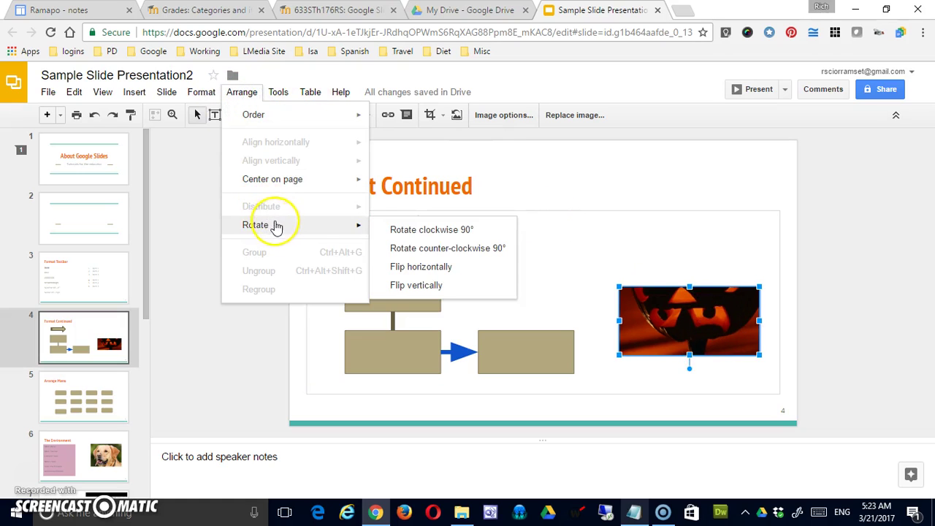
{"action": "left_click", "coordinate": [424, 232]}
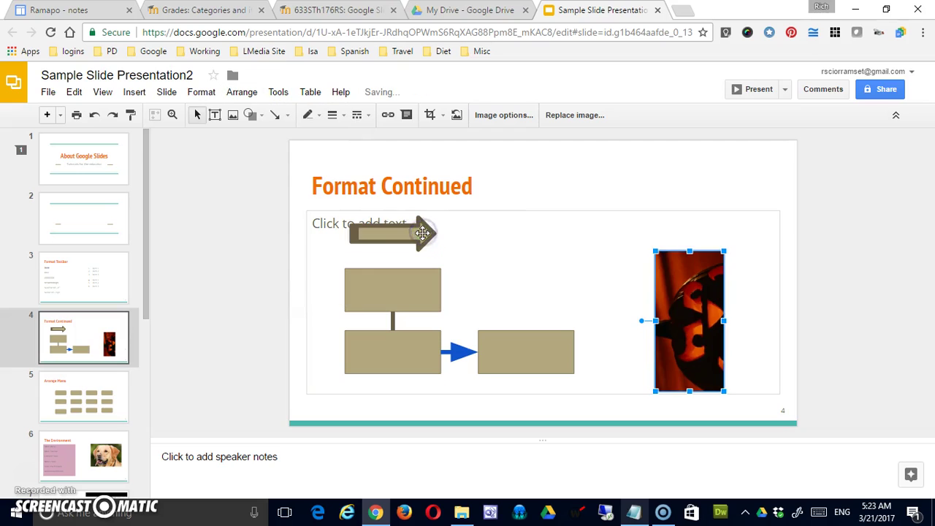
{"action": "left_click", "coordinate": [239, 92]}
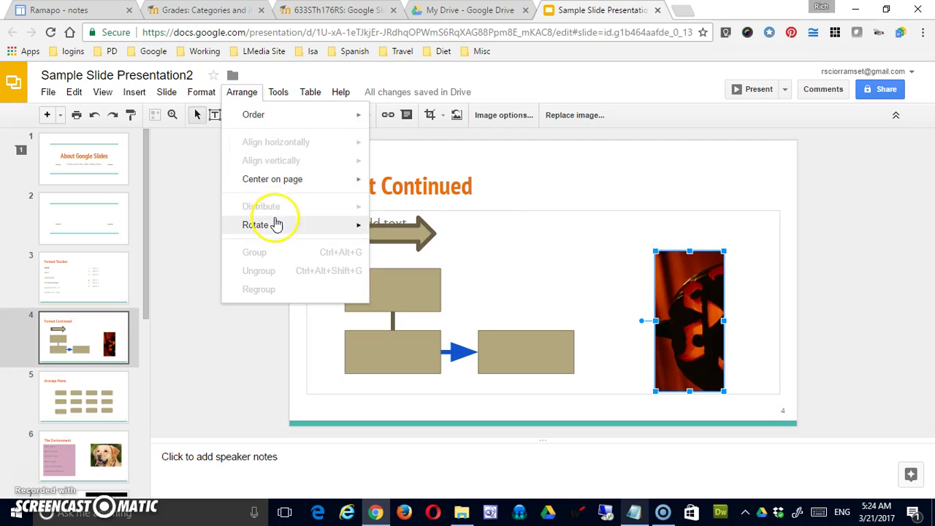
{"action": "mouse_move", "coordinate": [307, 226]}
{"action": "left_click", "coordinate": [439, 233]}
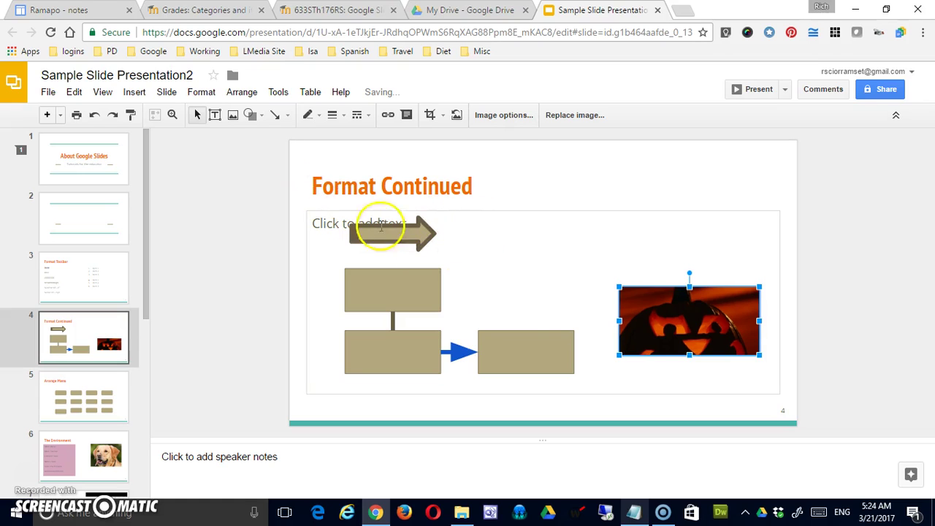
Step: Tilt the pumpkin image into the slide's top-right corner
{"action": "left_click", "coordinate": [241, 93]}
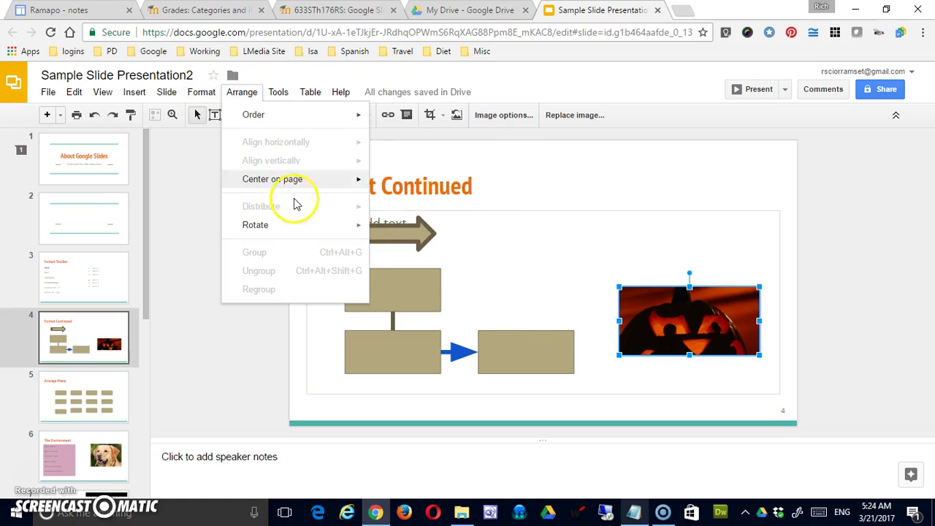
{"action": "mouse_move", "coordinate": [304, 233]}
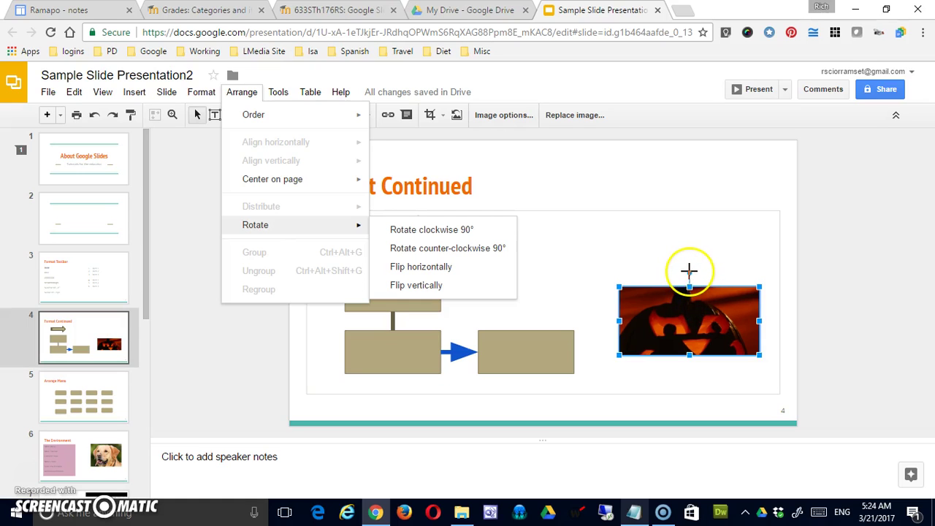
{"action": "left_click_drag", "start_coordinate": [689, 271], "coordinate": [705, 207]}
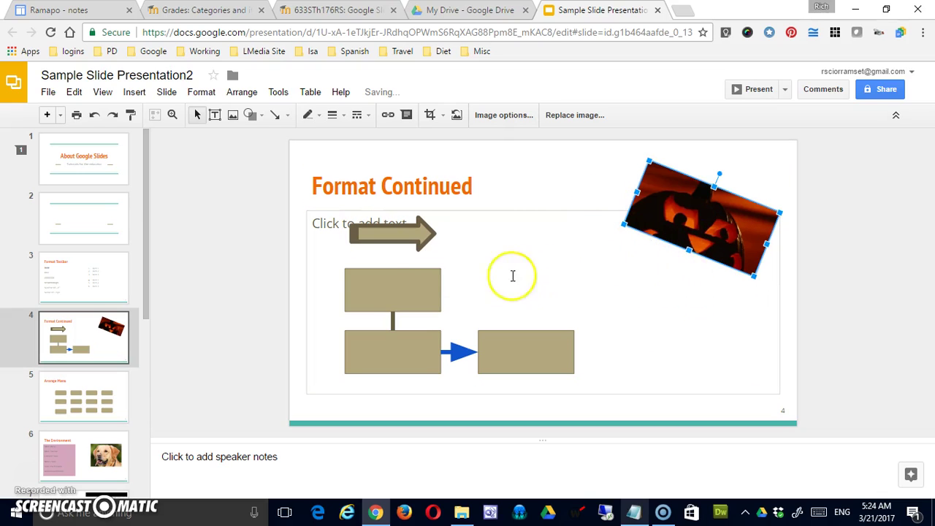
Step: Rotate the top tan rectangle about 30°
{"action": "left_click", "coordinate": [395, 280]}
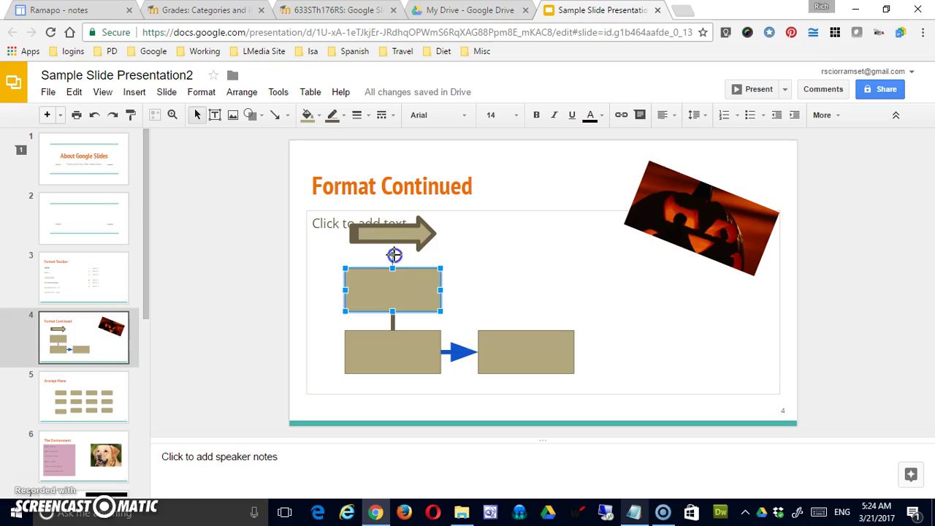
{"action": "left_click_drag", "start_coordinate": [410, 263], "coordinate": [409, 261]}
{"action": "left_click", "coordinate": [387, 233]}
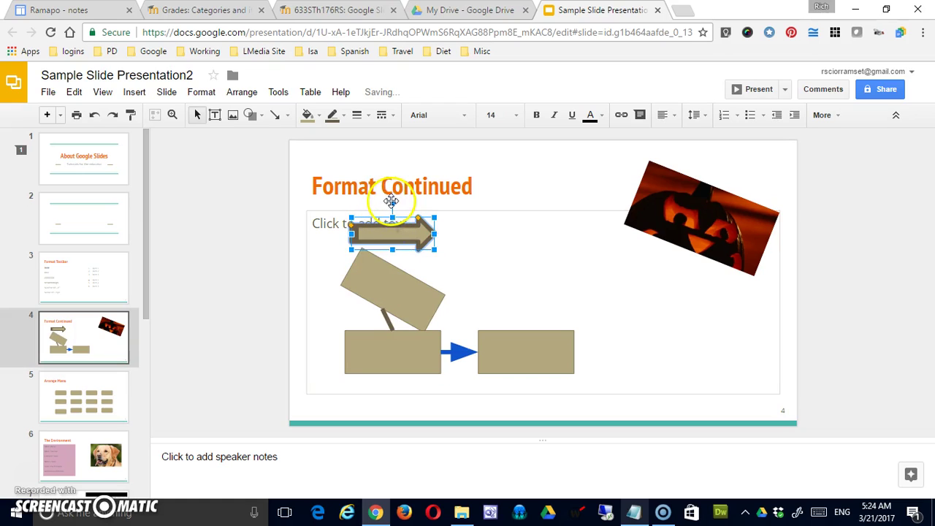
Step: Rotate the tan arrow shape about 45° clockwise
{"action": "left_click", "coordinate": [404, 203]}
{"action": "left_click", "coordinate": [395, 232]}
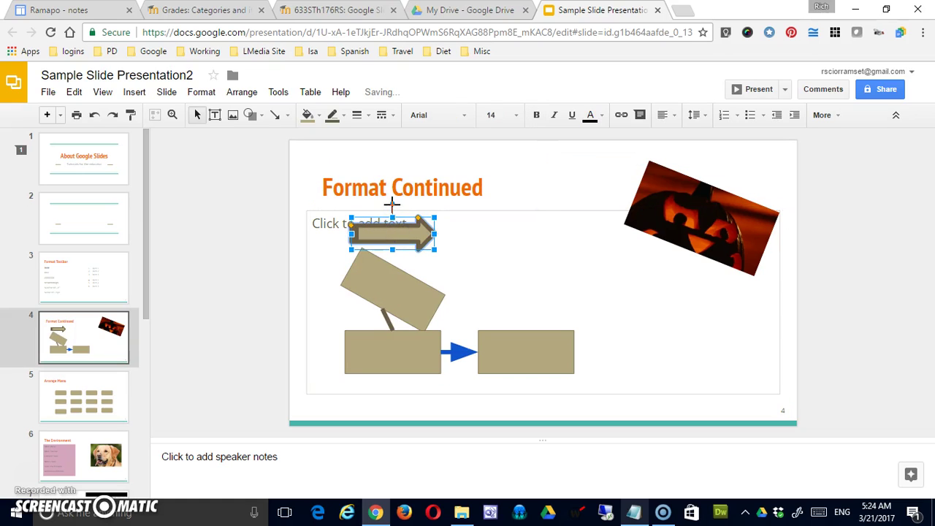
{"action": "left_click_drag", "start_coordinate": [412, 212], "coordinate": [413, 213]}
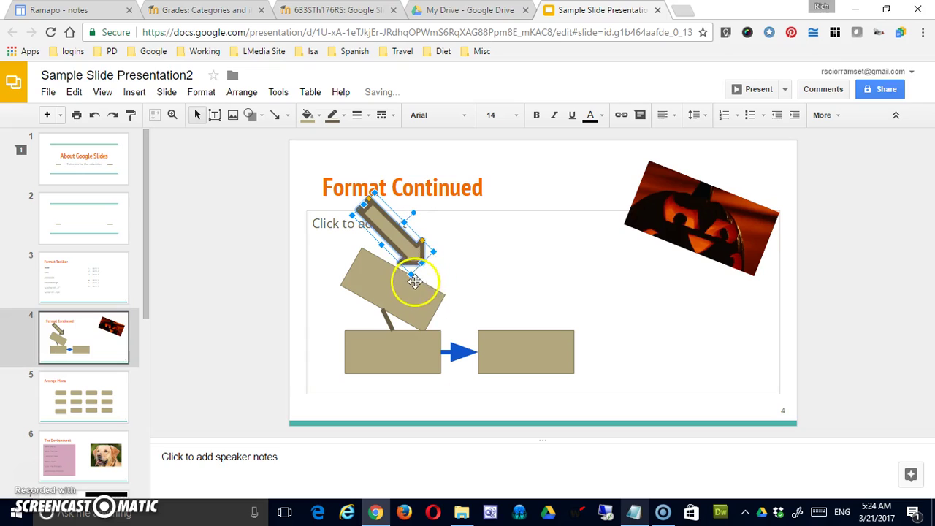